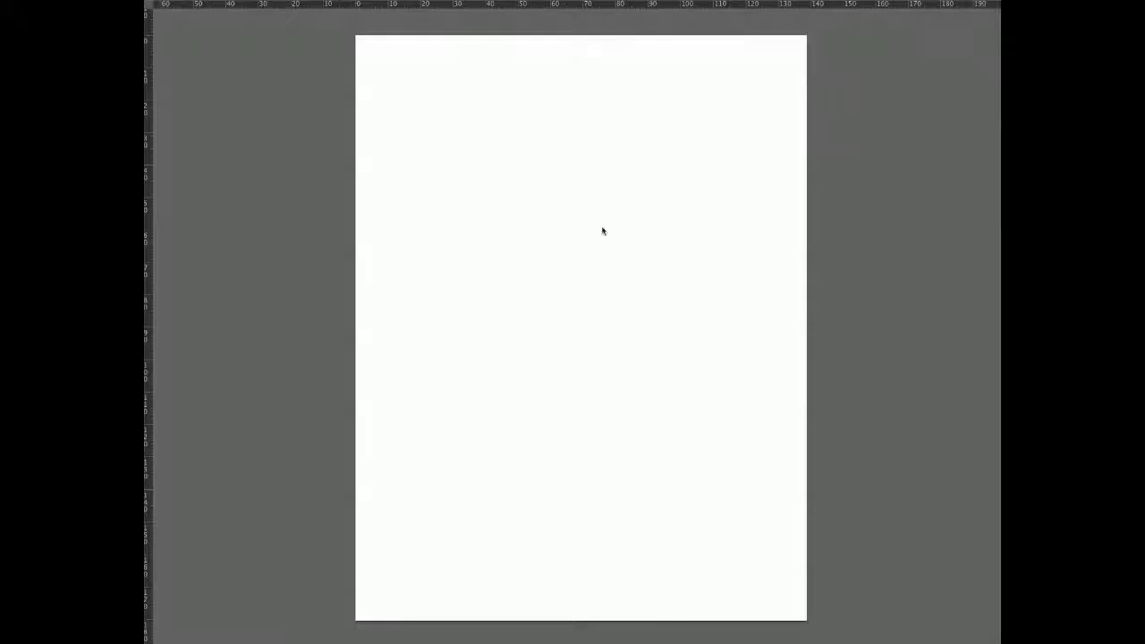
Step: Sketch the beard outline and add hair strands across its top
{"action": "key", "text": "Tab"}
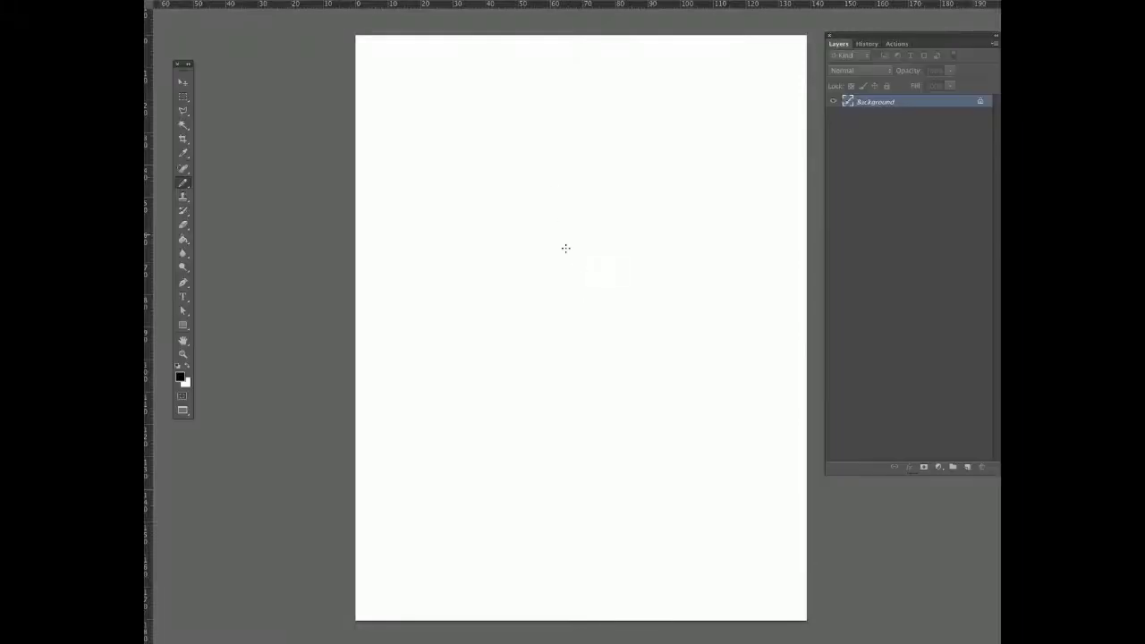
{"action": "left_click_drag", "start_coordinate": [672, 307], "coordinate": [659, 468]}
{"action": "mouse_move", "coordinate": [652, 447]}
{"action": "left_mouse_down"}
{"action": "mouse_move", "coordinate": [507, 465]}
{"action": "mouse_move", "coordinate": [539, 166]}
{"action": "mouse_move", "coordinate": [523, 228]}
{"action": "left_mouse_up"}
{"action": "left_click_drag", "start_coordinate": [617, 185], "coordinate": [711, 376]}
{"action": "left_click_drag", "start_coordinate": [640, 237], "coordinate": [706, 358]}
{"action": "left_click_drag", "start_coordinate": [547, 172], "coordinate": [536, 264]}
{"action": "mouse_move", "coordinate": [562, 176]}
{"action": "left_mouse_down"}
{"action": "mouse_move", "coordinate": [553, 277]}
{"action": "mouse_move", "coordinate": [563, 280]}
{"action": "left_mouse_up"}
{"action": "left_click_drag", "start_coordinate": [595, 170], "coordinate": [648, 304]}
{"action": "left_click_drag", "start_coordinate": [523, 228], "coordinate": [487, 295]}
{"action": "mouse_move", "coordinate": [490, 246]}
{"action": "left_mouse_down"}
{"action": "mouse_move", "coordinate": [465, 322]}
{"action": "mouse_move", "coordinate": [597, 337]}
{"action": "left_mouse_up"}
Step: Draw the mustache underside, chin curve, right-side strand and zigzag fringe, erasing stray lines
{"action": "left_click_drag", "start_coordinate": [605, 377], "coordinate": [500, 374]}
{"action": "mouse_move", "coordinate": [648, 443]}
{"action": "left_mouse_down"}
{"action": "mouse_move", "coordinate": [556, 462]}
{"action": "mouse_move", "coordinate": [500, 453]}
{"action": "mouse_move", "coordinate": [608, 461]}
{"action": "mouse_move", "coordinate": [637, 445]}
{"action": "left_mouse_up"}
{"action": "mouse_move", "coordinate": [663, 259]}
{"action": "left_mouse_down"}
{"action": "mouse_move", "coordinate": [754, 499]}
{"action": "mouse_move", "coordinate": [631, 474]}
{"action": "left_mouse_up"}
{"action": "key", "text": "e"}
{"action": "mouse_move", "coordinate": [653, 434]}
{"action": "left_mouse_down"}
{"action": "mouse_move", "coordinate": [638, 477]}
{"action": "mouse_move", "coordinate": [680, 468]}
{"action": "mouse_move", "coordinate": [720, 366]}
{"action": "mouse_move", "coordinate": [684, 313]}
{"action": "mouse_move", "coordinate": [681, 427]}
{"action": "left_mouse_up"}
{"action": "key", "text": "b"}
{"action": "mouse_move", "coordinate": [484, 327]}
{"action": "left_mouse_down"}
{"action": "mouse_move", "coordinate": [474, 399]}
{"action": "mouse_move", "coordinate": [556, 295]}
{"action": "mouse_move", "coordinate": [651, 346]}
{"action": "mouse_move", "coordinate": [666, 380]}
{"action": "left_mouse_up"}
{"action": "mouse_move", "coordinate": [451, 323]}
{"action": "left_mouse_down"}
{"action": "mouse_move", "coordinate": [410, 431]}
{"action": "mouse_move", "coordinate": [501, 492]}
{"action": "mouse_move", "coordinate": [523, 458]}
{"action": "mouse_move", "coordinate": [456, 440]}
{"action": "mouse_move", "coordinate": [440, 385]}
{"action": "mouse_move", "coordinate": [445, 331]}
{"action": "left_mouse_up"}
Step: Add thin hair strokes along the beard's left side
{"action": "key", "text": "e"}
{"action": "key", "text": "b"}
{"action": "left_click_drag", "start_coordinate": [474, 389], "coordinate": [483, 437]}
{"action": "left_click_drag", "start_coordinate": [479, 402], "coordinate": [561, 540]}
Step: Sketch the neck, shoulder lines out to the page edges, and a small curled tuft on top
{"action": "left_click_drag", "start_coordinate": [577, 472], "coordinate": [589, 570]}
{"action": "mouse_move", "coordinate": [499, 497]}
{"action": "left_mouse_down"}
{"action": "mouse_move", "coordinate": [510, 533]}
{"action": "mouse_move", "coordinate": [703, 511]}
{"action": "left_mouse_up"}
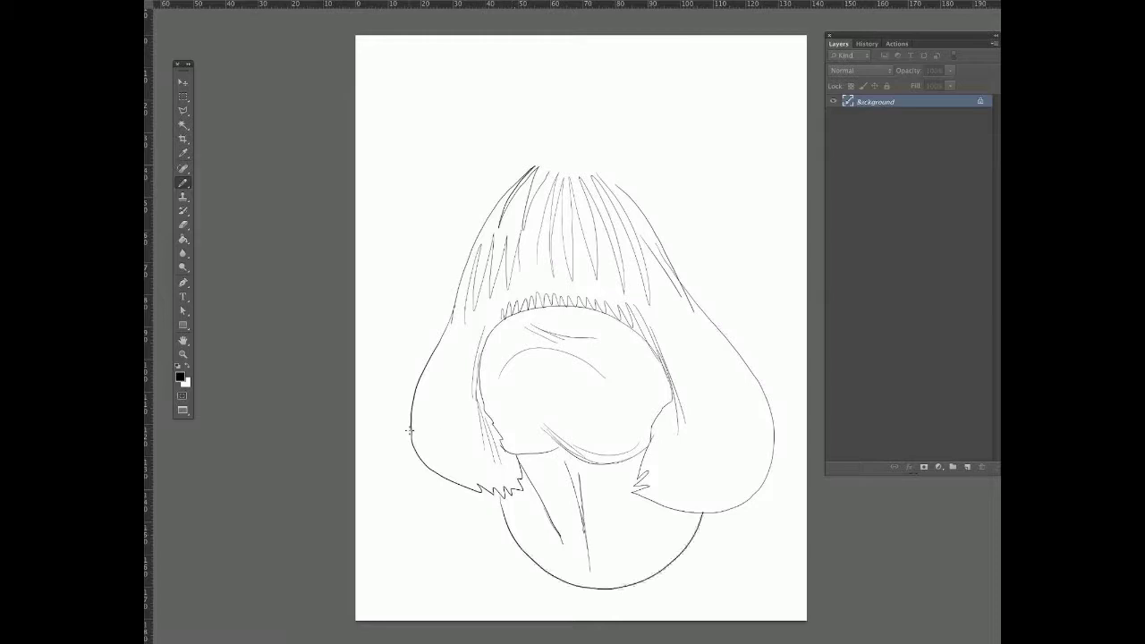
{"action": "left_click_drag", "start_coordinate": [435, 474], "coordinate": [354, 514]}
{"action": "left_click_drag", "start_coordinate": [807, 481], "coordinate": [772, 457]}
{"action": "mouse_move", "coordinate": [583, 150]}
{"action": "left_mouse_down"}
{"action": "mouse_move", "coordinate": [596, 168]}
{"action": "mouse_move", "coordinate": [575, 170]}
{"action": "mouse_move", "coordinate": [554, 108]}
{"action": "left_mouse_up"}
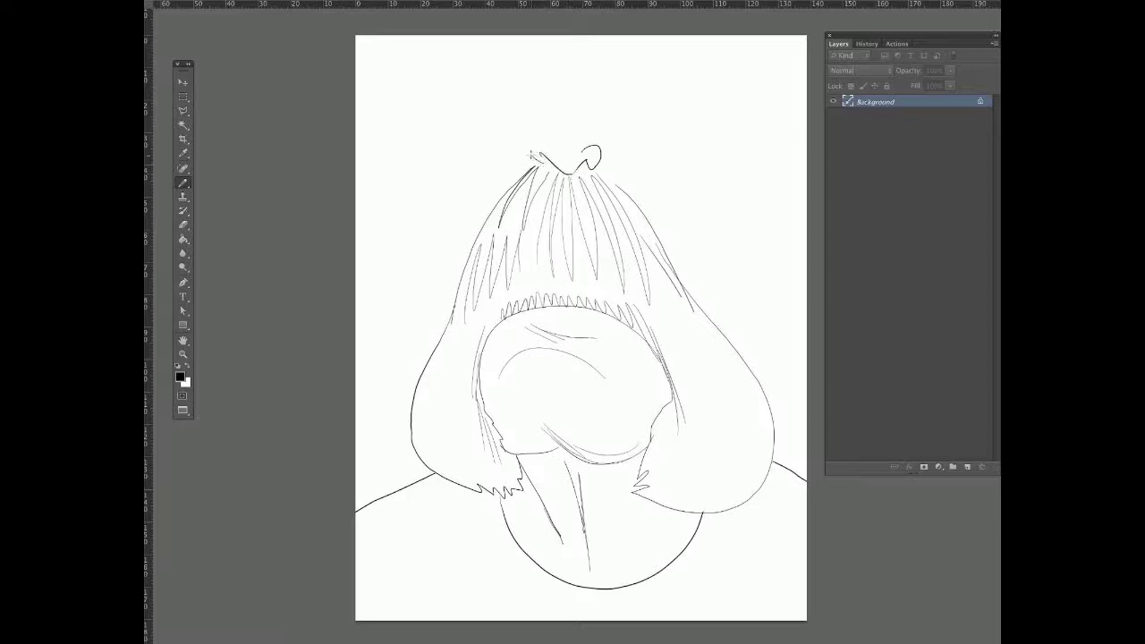
Step: Draw the nose and nostril, then the bushy eyebrows, reworking the right brow
{"action": "left_click_drag", "start_coordinate": [586, 148], "coordinate": [571, 94]}
{"action": "mouse_move", "coordinate": [581, 87]}
{"action": "left_mouse_down"}
{"action": "mouse_move", "coordinate": [590, 62]}
{"action": "mouse_move", "coordinate": [657, 71]}
{"action": "mouse_move", "coordinate": [543, 85]}
{"action": "left_mouse_up"}
{"action": "mouse_move", "coordinate": [545, 63]}
{"action": "left_mouse_down"}
{"action": "mouse_move", "coordinate": [548, 87]}
{"action": "mouse_move", "coordinate": [506, 72]}
{"action": "mouse_move", "coordinate": [485, 86]}
{"action": "left_mouse_up"}
{"action": "key", "text": "e"}
{"action": "left_click_drag", "start_coordinate": [626, 59], "coordinate": [651, 80]}
{"action": "key", "text": "b"}
{"action": "mouse_move", "coordinate": [640, 63]}
{"action": "left_mouse_down"}
{"action": "mouse_move", "coordinate": [662, 75]}
{"action": "mouse_move", "coordinate": [664, 96]}
{"action": "left_mouse_up"}
Step: Sketch open eyes with under-eye bags and darken the nose and mustache's lower fringe
{"action": "left_click_drag", "start_coordinate": [587, 95], "coordinate": [637, 93]}
{"action": "mouse_move", "coordinate": [499, 93]}
{"action": "left_mouse_down"}
{"action": "mouse_move", "coordinate": [541, 88]}
{"action": "mouse_move", "coordinate": [639, 109]}
{"action": "mouse_move", "coordinate": [586, 126]}
{"action": "left_mouse_up"}
{"action": "mouse_move", "coordinate": [542, 89]}
{"action": "left_mouse_down"}
{"action": "mouse_move", "coordinate": [502, 100]}
{"action": "mouse_move", "coordinate": [542, 116]}
{"action": "left_mouse_up"}
{"action": "mouse_move", "coordinate": [592, 152]}
{"action": "left_mouse_down"}
{"action": "mouse_move", "coordinate": [601, 166]}
{"action": "mouse_move", "coordinate": [583, 157]}
{"action": "left_mouse_up"}
{"action": "mouse_move", "coordinate": [614, 285]}
{"action": "left_mouse_down"}
{"action": "mouse_move", "coordinate": [594, 309]}
{"action": "mouse_move", "coordinate": [533, 310]}
{"action": "left_mouse_up"}
{"action": "left_click_drag", "start_coordinate": [535, 286], "coordinate": [497, 322]}
{"action": "left_click_drag", "start_coordinate": [489, 314], "coordinate": [469, 358]}
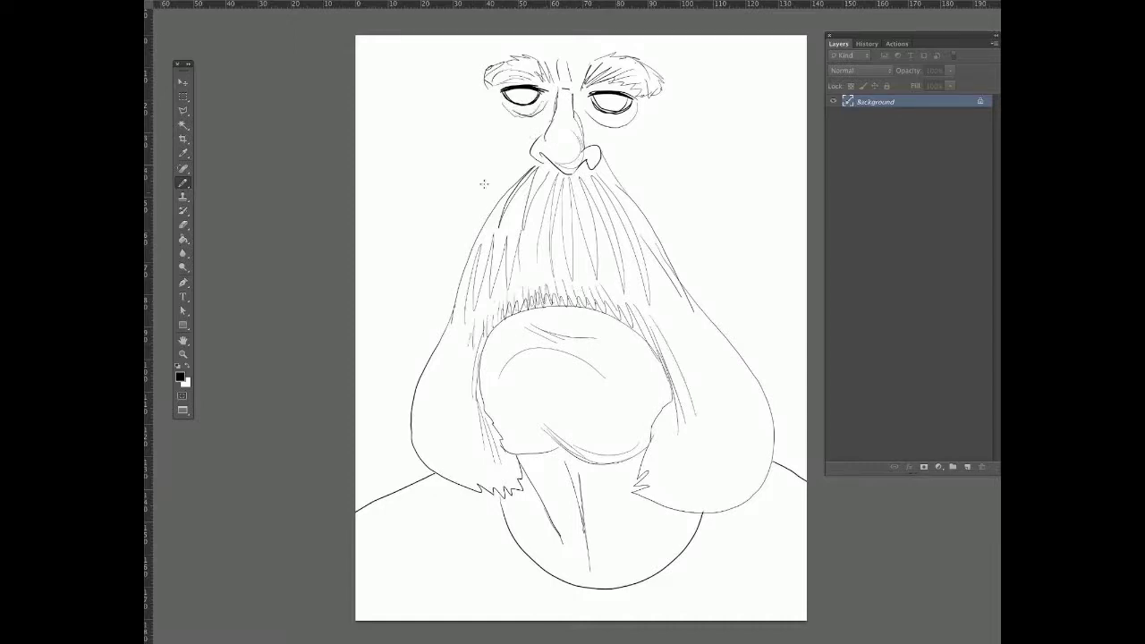
Step: Sketch cheek lines on both sides, undoing the attempted long right-cheek curves
{"action": "left_click_drag", "start_coordinate": [472, 121], "coordinate": [474, 150]}
{"action": "left_click_drag", "start_coordinate": [499, 125], "coordinate": [474, 166]}
{"action": "left_click_drag", "start_coordinate": [692, 125], "coordinate": [669, 157]}
{"action": "left_click_drag", "start_coordinate": [669, 152], "coordinate": [683, 258]}
{"action": "left_click_drag", "start_coordinate": [679, 172], "coordinate": [693, 255]}
{"action": "left_click_drag", "start_coordinate": [725, 157], "coordinate": [760, 362]}
{"action": "key", "text": "ctrl+z"}
{"action": "left_click_drag", "start_coordinate": [732, 154], "coordinate": [760, 328]}
{"action": "key", "text": "ctrl+z"}
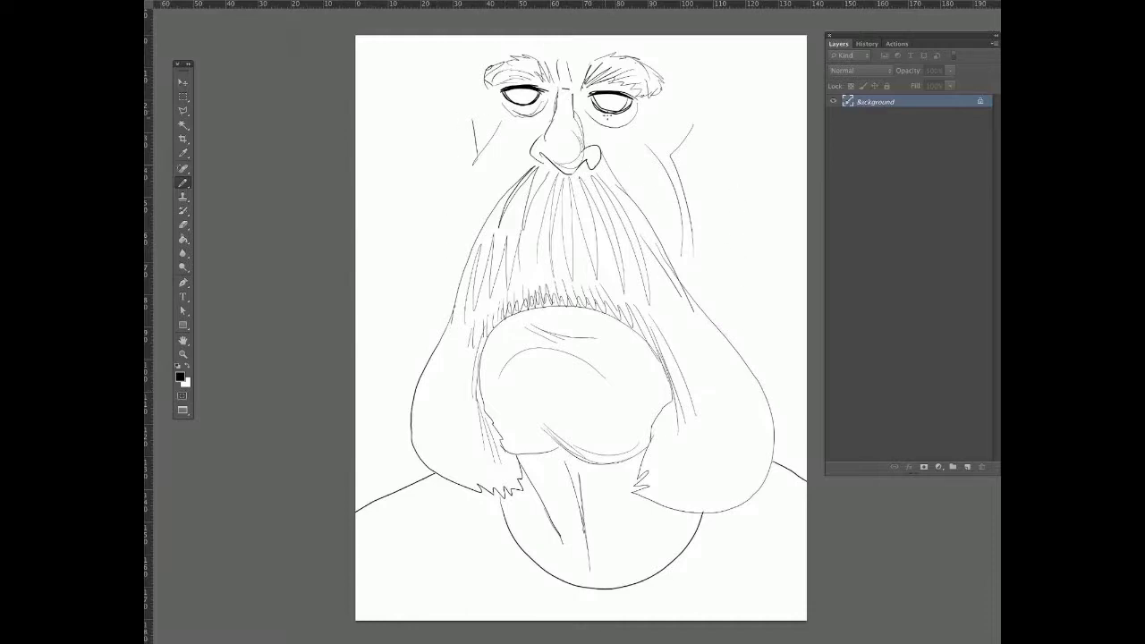
Step: Draw pupils in both eyes and sketch the left side of the head
{"action": "left_click_drag", "start_coordinate": [607, 98], "coordinate": [624, 108]}
{"action": "left_click_drag", "start_coordinate": [522, 90], "coordinate": [536, 100]}
{"action": "left_click_drag", "start_coordinate": [474, 125], "coordinate": [494, 38]}
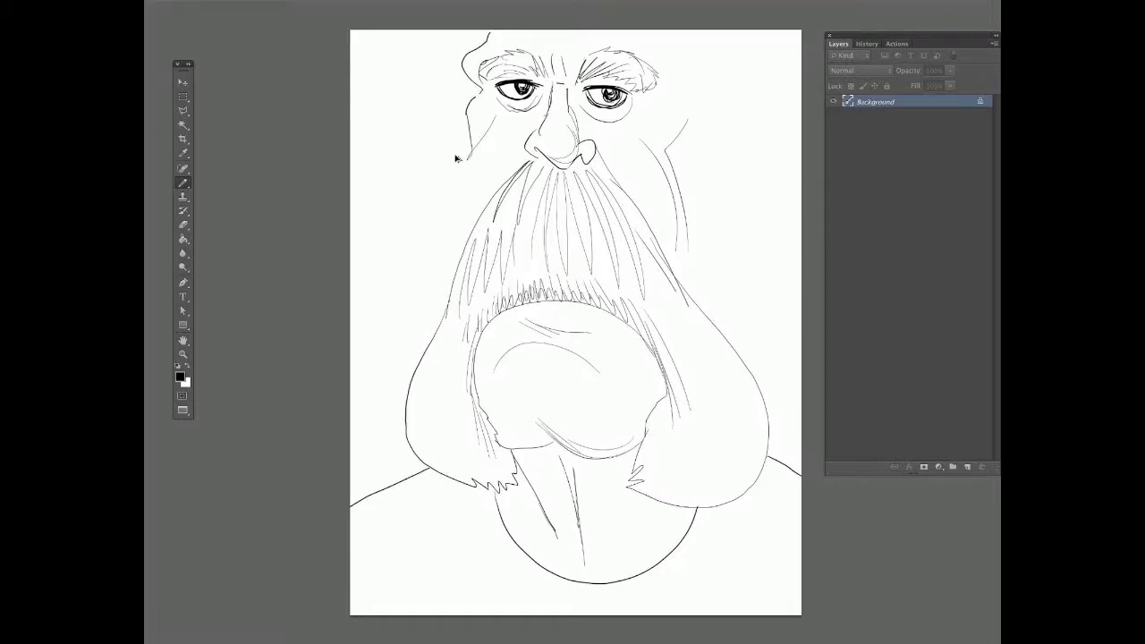
Step: Resize the canvas to 155 × 200 inches anchored bottom-centre, and fit it in the window
{"action": "key", "text": "ctrl+alt+c"}
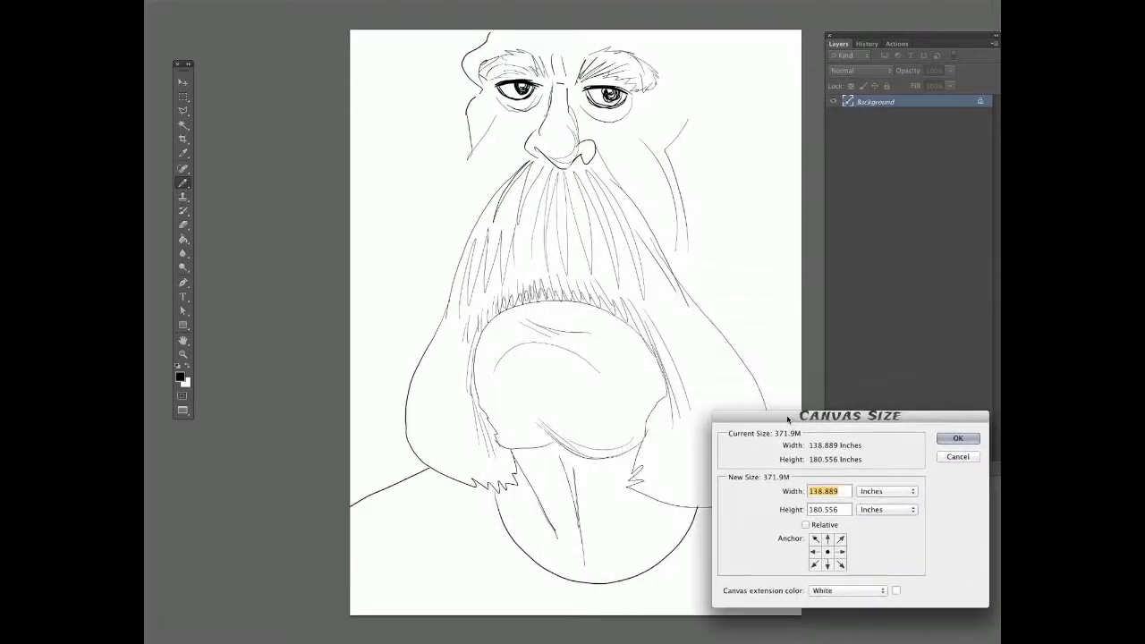
{"action": "type", "text": "155"}
{"action": "key", "text": "Tab"}
{"action": "left_click", "coordinate": [826, 565]}
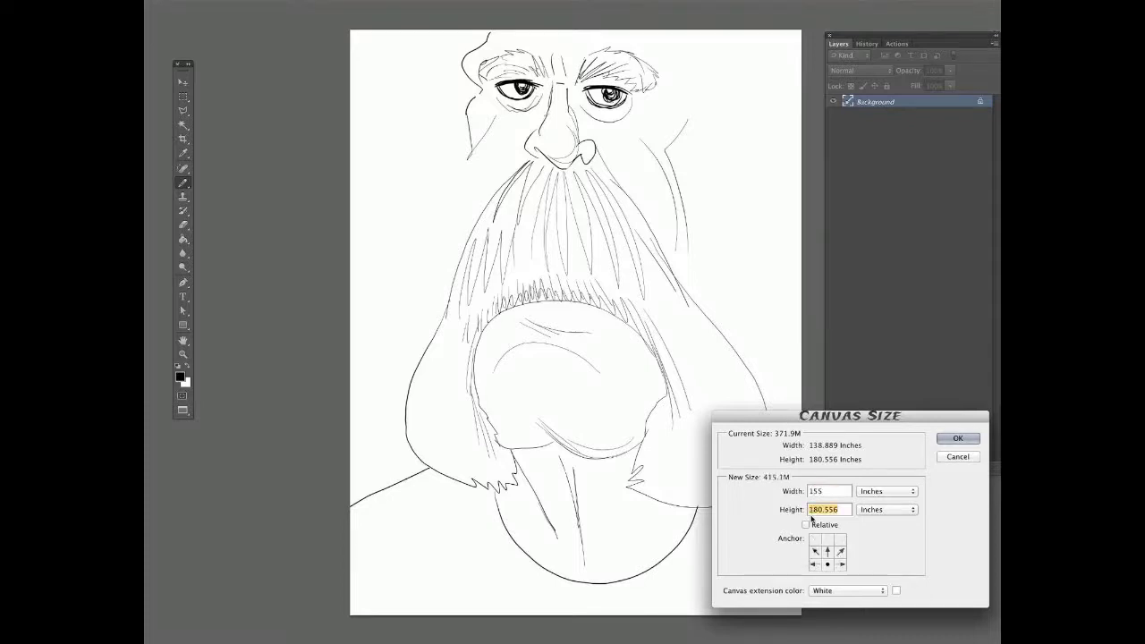
{"action": "type", "text": "200"}
{"action": "left_click", "coordinate": [955, 438]}
{"action": "key", "text": "ctrl+0"}
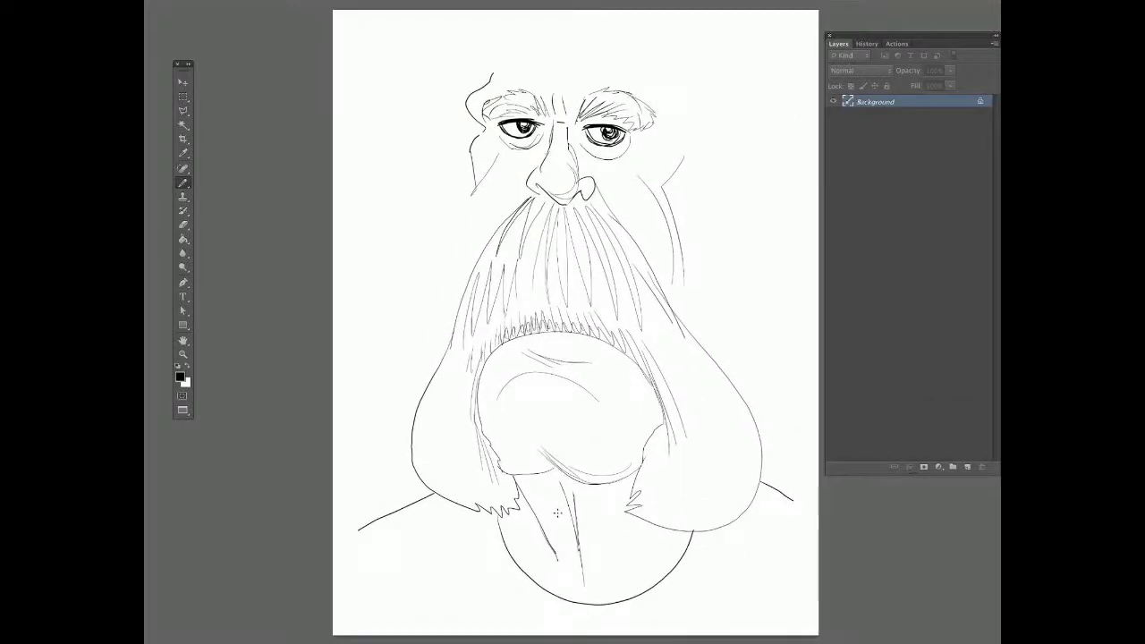
Step: Draw three forehead wrinkles and the hairline over the top of the head
{"action": "key", "text": "Tab"}
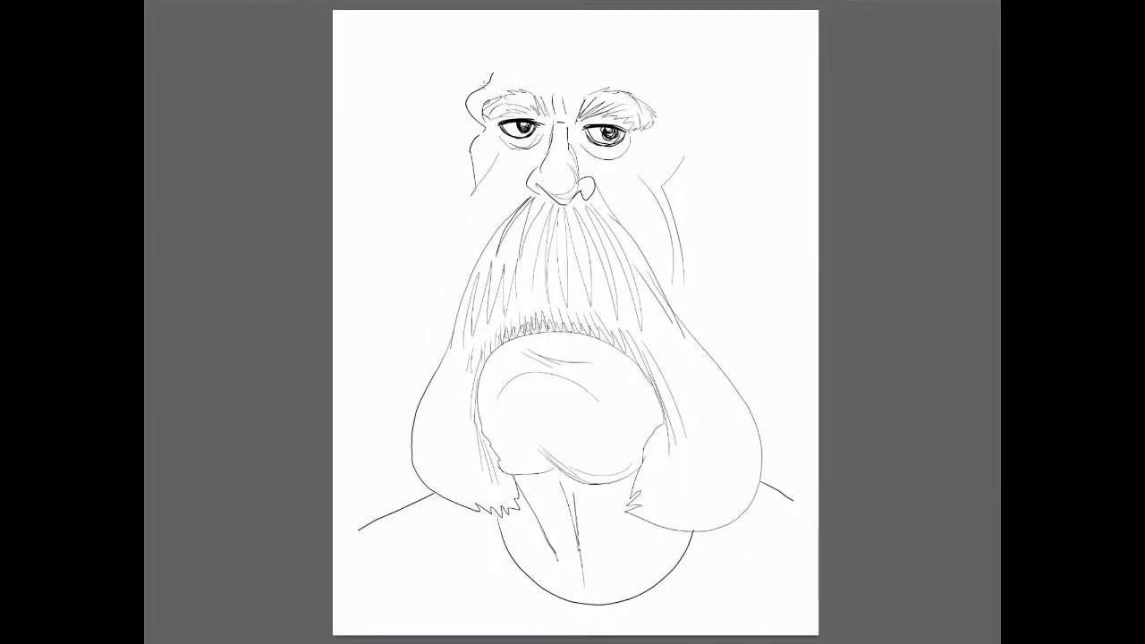
{"action": "left_click_drag", "start_coordinate": [530, 86], "coordinate": [666, 85]}
{"action": "mouse_move", "coordinate": [537, 70]}
{"action": "left_mouse_down"}
{"action": "mouse_move", "coordinate": [649, 64]}
{"action": "mouse_move", "coordinate": [639, 50]}
{"action": "left_mouse_up"}
{"action": "left_click_drag", "start_coordinate": [544, 49], "coordinate": [628, 46]}
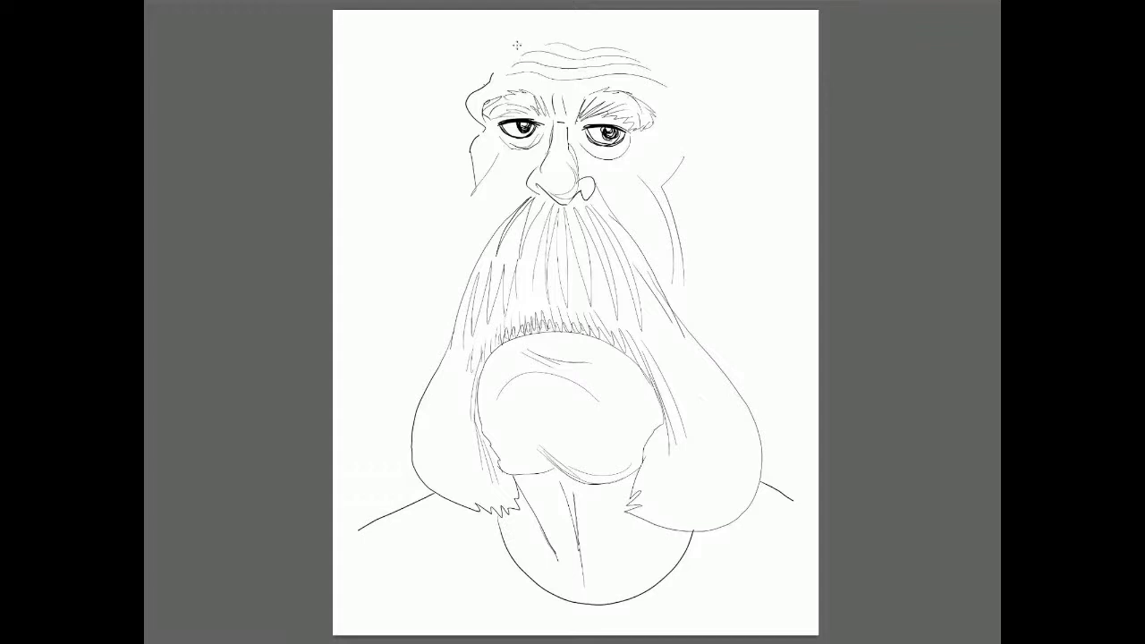
{"action": "mouse_move", "coordinate": [484, 72]}
{"action": "left_mouse_down"}
{"action": "mouse_move", "coordinate": [735, 216]}
{"action": "mouse_move", "coordinate": [534, 34]}
{"action": "mouse_move", "coordinate": [615, 37]}
{"action": "mouse_move", "coordinate": [712, 88]}
{"action": "mouse_move", "coordinate": [719, 140]}
{"action": "left_mouse_up"}
Step: Add right-side hair, both ears with inner detail, the left cheek curve and a right earring
{"action": "mouse_move", "coordinate": [681, 102]}
{"action": "left_mouse_down"}
{"action": "mouse_move", "coordinate": [716, 206]}
{"action": "mouse_move", "coordinate": [738, 207]}
{"action": "mouse_move", "coordinate": [711, 355]}
{"action": "left_mouse_up"}
{"action": "left_click_drag", "start_coordinate": [473, 180], "coordinate": [461, 288]}
{"action": "left_click_drag", "start_coordinate": [470, 177], "coordinate": [449, 315]}
{"action": "left_click_drag", "start_coordinate": [464, 177], "coordinate": [444, 283]}
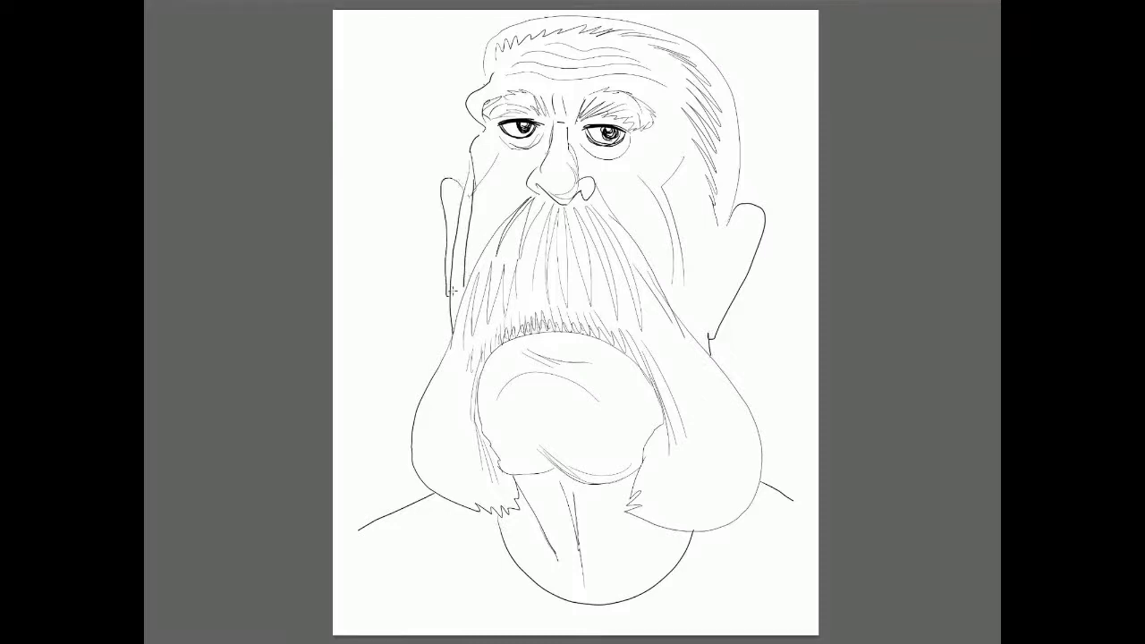
{"action": "left_click_drag", "start_coordinate": [721, 337], "coordinate": [713, 331]}
{"action": "mouse_move", "coordinate": [749, 215]}
{"action": "left_mouse_down"}
{"action": "mouse_move", "coordinate": [724, 270]}
{"action": "mouse_move", "coordinate": [731, 294]}
{"action": "left_mouse_up"}
{"action": "left_click_drag", "start_coordinate": [744, 238], "coordinate": [733, 281]}
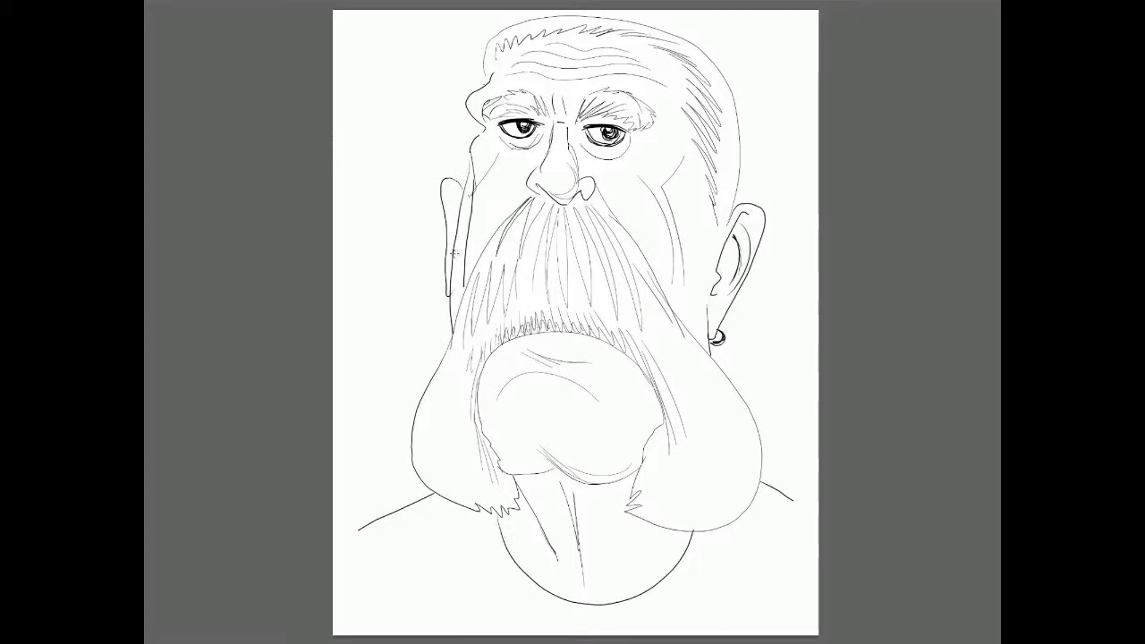
Step: Replace the left cheek and temple contour and add short contour strokes to the cheeks
{"action": "left_click_drag", "start_coordinate": [467, 268], "coordinate": [478, 80]}
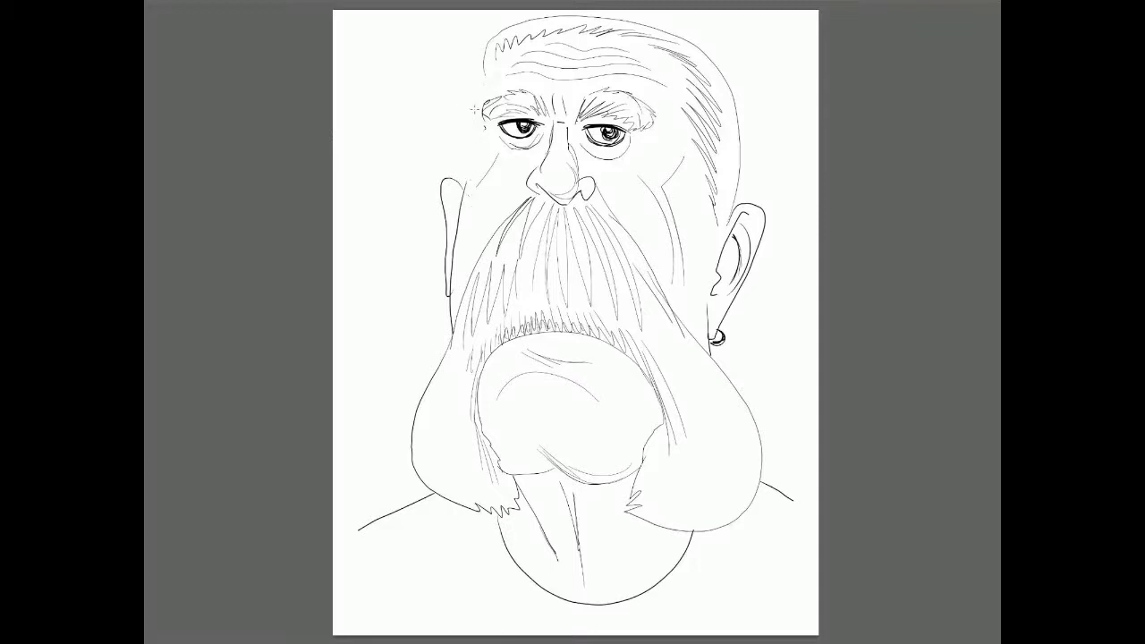
{"action": "left_click_drag", "start_coordinate": [483, 123], "coordinate": [520, 43]}
{"action": "mouse_move", "coordinate": [487, 114]}
{"action": "left_mouse_down"}
{"action": "mouse_move", "coordinate": [464, 202]}
{"action": "mouse_move", "coordinate": [495, 147]}
{"action": "mouse_move", "coordinate": [463, 272]}
{"action": "left_mouse_up"}
{"action": "left_click_drag", "start_coordinate": [644, 186], "coordinate": [675, 162]}
{"action": "mouse_move", "coordinate": [501, 173]}
{"action": "left_mouse_down"}
{"action": "mouse_move", "coordinate": [464, 186]}
{"action": "mouse_move", "coordinate": [475, 179]}
{"action": "mouse_move", "coordinate": [470, 219]}
{"action": "left_mouse_up"}
{"action": "left_click_drag", "start_coordinate": [636, 184], "coordinate": [668, 169]}
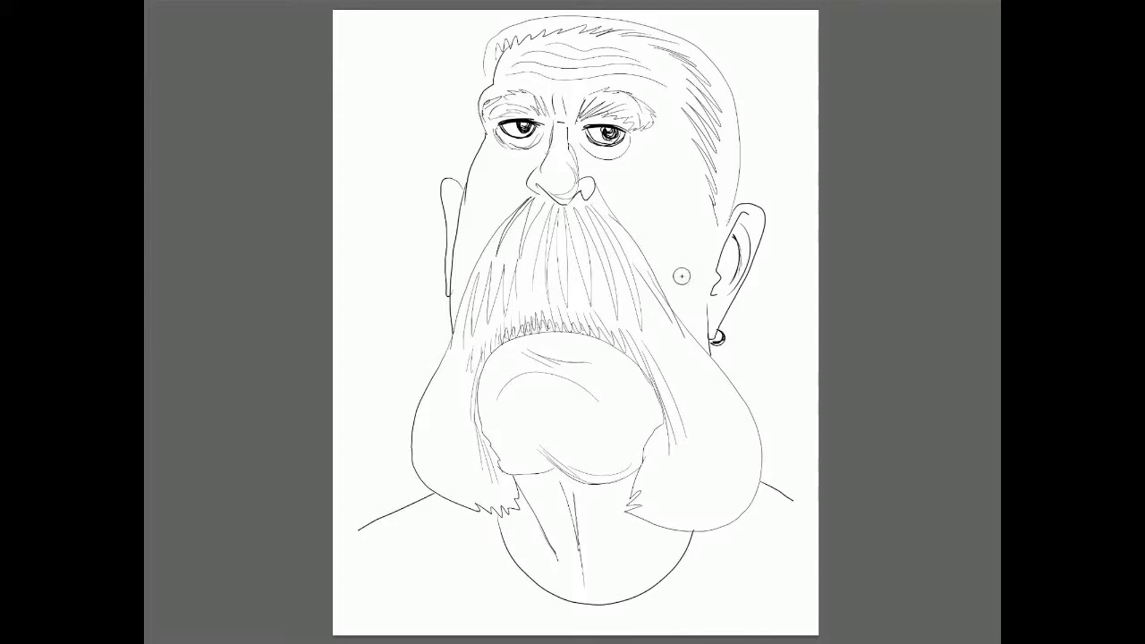
Step: Stipple under the right eye, add short cheek strokes and an inner line in the left ear
{"action": "left_click", "coordinate": [611, 161]}
{"action": "left_click_drag", "start_coordinate": [671, 176], "coordinate": [660, 192]}
{"action": "mouse_move", "coordinate": [487, 175]}
{"action": "left_mouse_down"}
{"action": "mouse_move", "coordinate": [472, 180]}
{"action": "mouse_move", "coordinate": [472, 263]}
{"action": "left_mouse_up"}
{"action": "key", "text": "ctrl+z"}
{"action": "key", "text": "ctrl+z"}
{"action": "key", "text": "ctrl+shift+z"}
{"action": "key", "text": "ctrl+shift+z"}
{"action": "key", "text": "ctrl+shift+z"}
{"action": "key", "text": "ctrl+shift+z"}
{"action": "key", "text": "ctrl+shift+z"}
{"action": "key", "text": "ctrl+shift+z"}
{"action": "left_click_drag", "start_coordinate": [450, 187], "coordinate": [453, 259]}
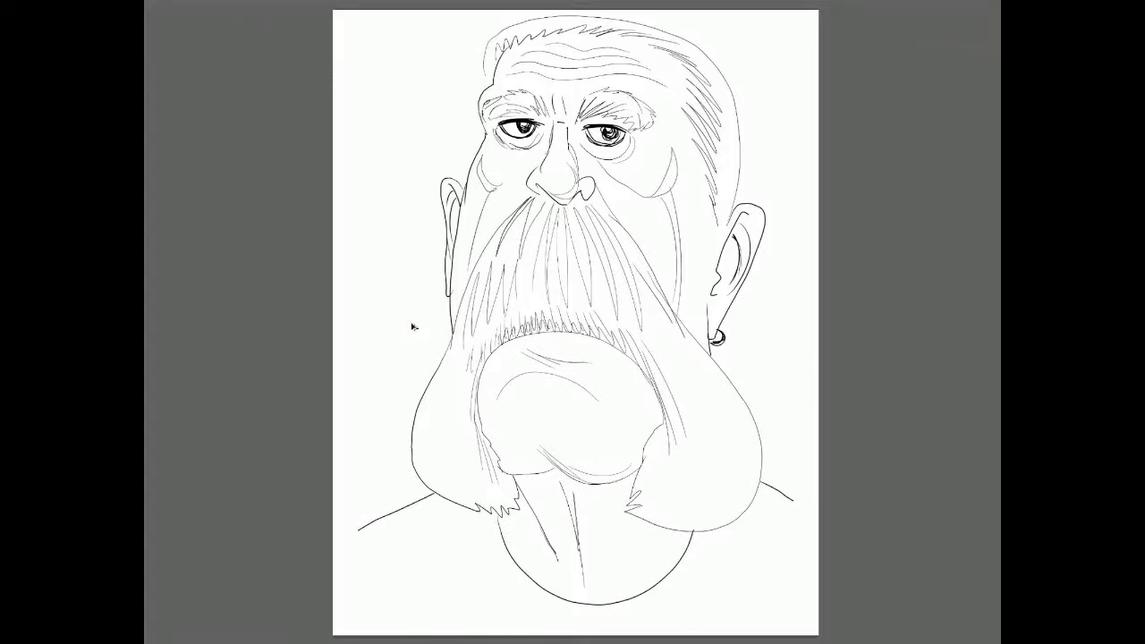
Step: Enter a canvas height of 12 in Canvas Size and fit the canvas to the window
{"action": "key", "text": "ctrl+alt+c"}
{"action": "left_click", "coordinate": [812, 509]}
{"action": "type", "text": "12"}
{"action": "key", "text": "Return"}
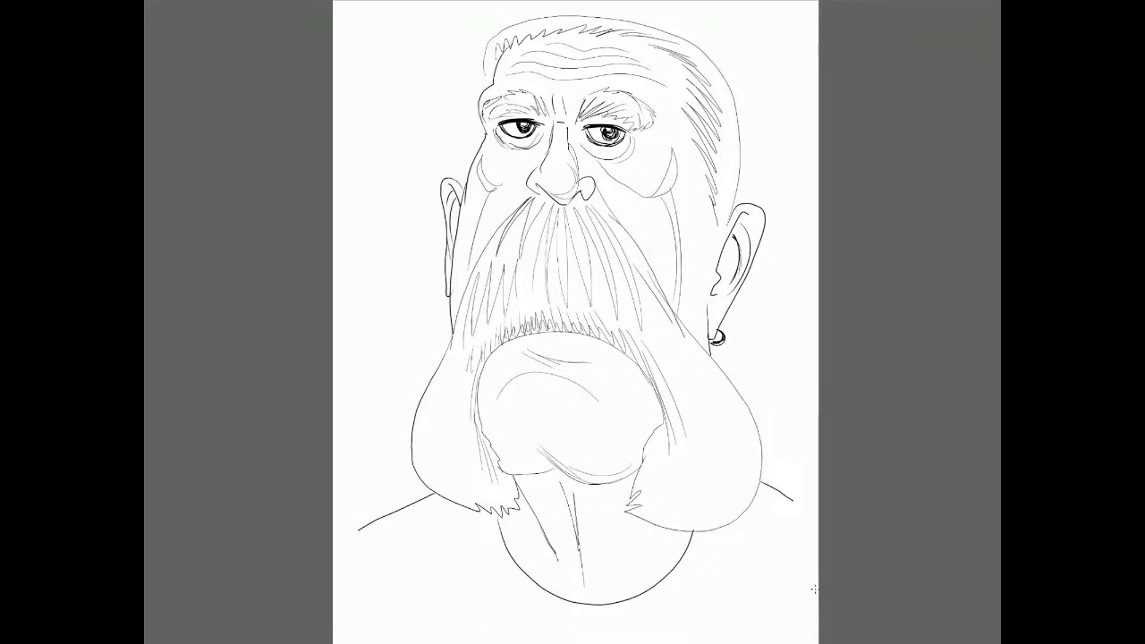
{"action": "key", "text": "ctrl+0"}
Step: Erase the hair strokes over the crown, discarding a trial head outline
{"action": "mouse_move", "coordinate": [507, 79]}
{"action": "left_mouse_down"}
{"action": "mouse_move", "coordinate": [595, 59]}
{"action": "mouse_move", "coordinate": [684, 143]}
{"action": "mouse_move", "coordinate": [707, 233]}
{"action": "mouse_move", "coordinate": [659, 56]}
{"action": "mouse_move", "coordinate": [500, 63]}
{"action": "left_mouse_up"}
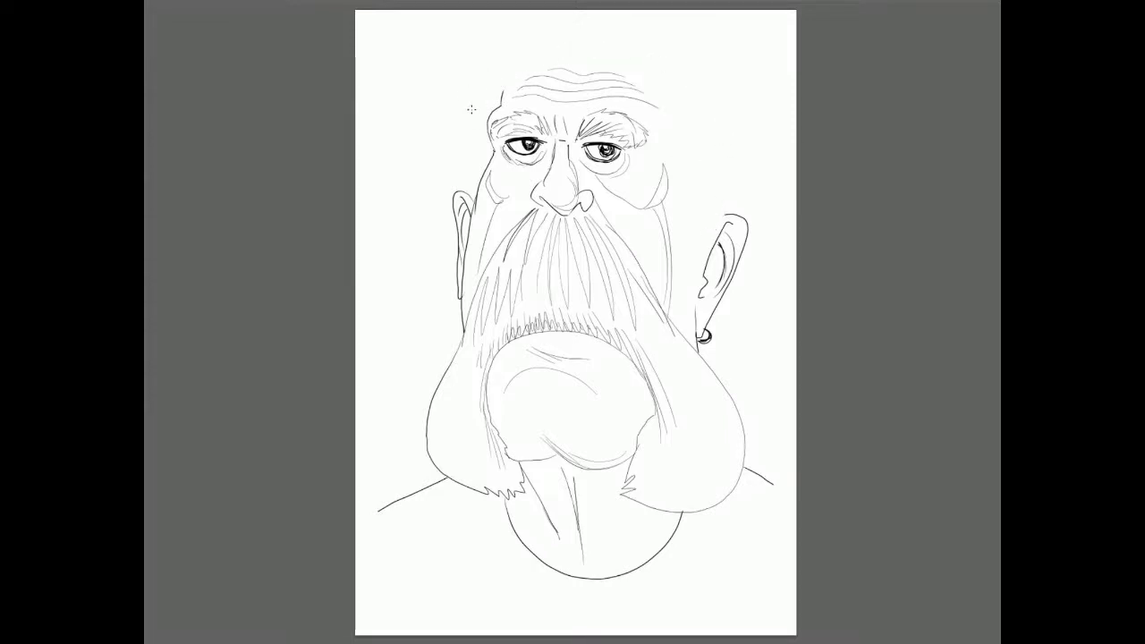
{"action": "mouse_move", "coordinate": [487, 105]}
{"action": "left_mouse_down"}
{"action": "mouse_move", "coordinate": [490, 52]}
{"action": "mouse_move", "coordinate": [726, 208]}
{"action": "left_mouse_up"}
{"action": "key", "text": "ctrl+z"}
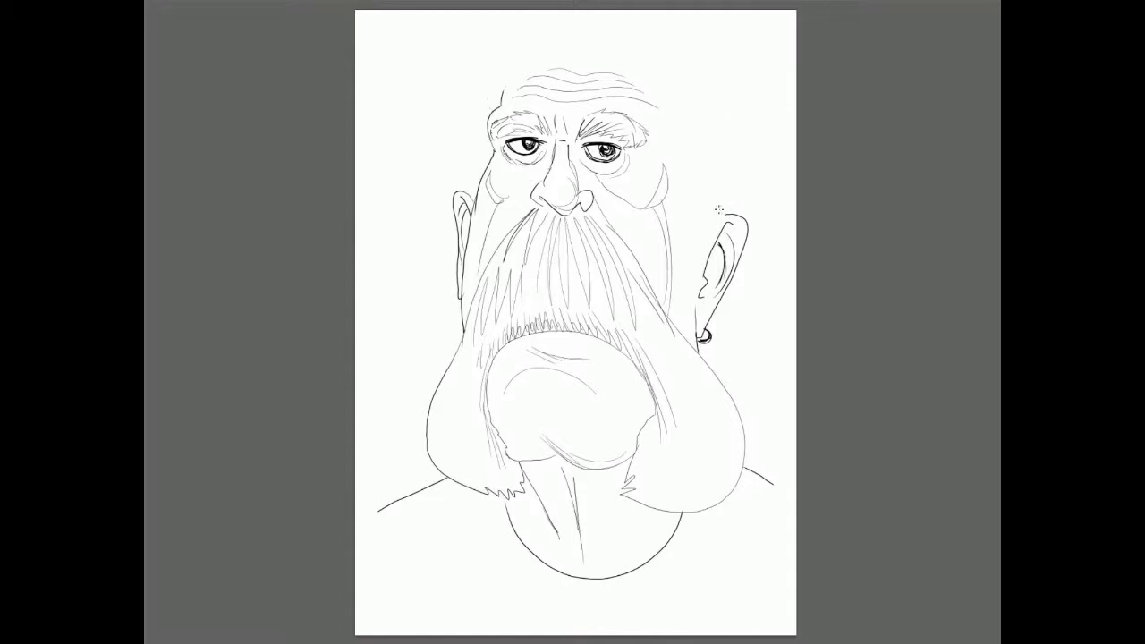
Step: Set the canvas height to 250 inches, then widen it with a width of 180
{"action": "key", "text": "ctrl+alt+c"}
{"action": "key", "text": "Tab"}
{"action": "type", "text": "250"}
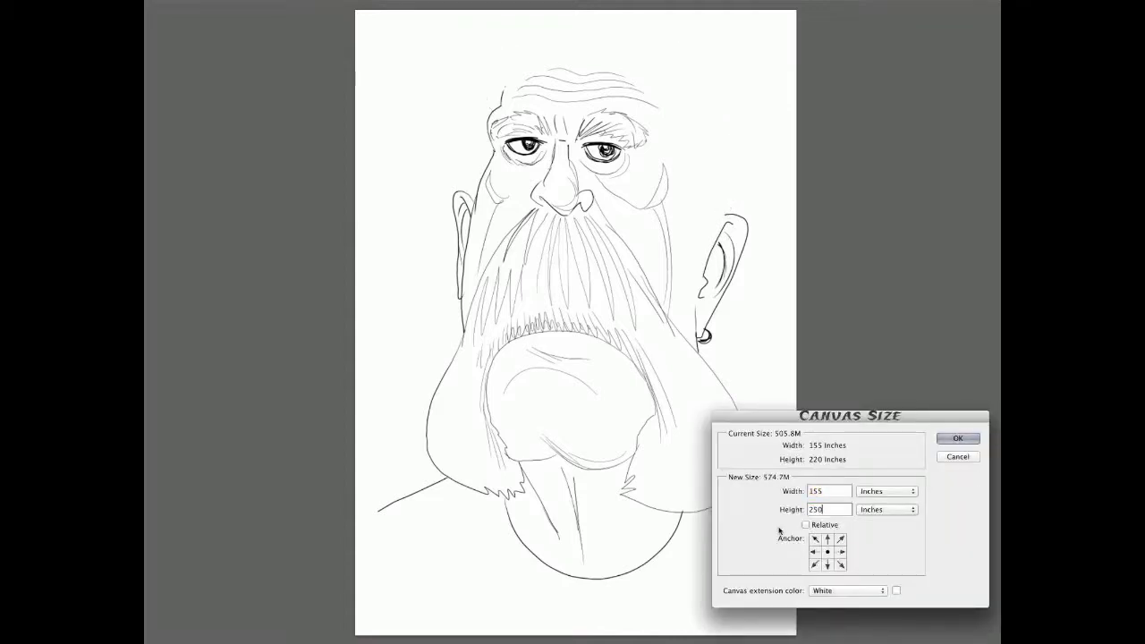
{"action": "key", "text": "Return"}
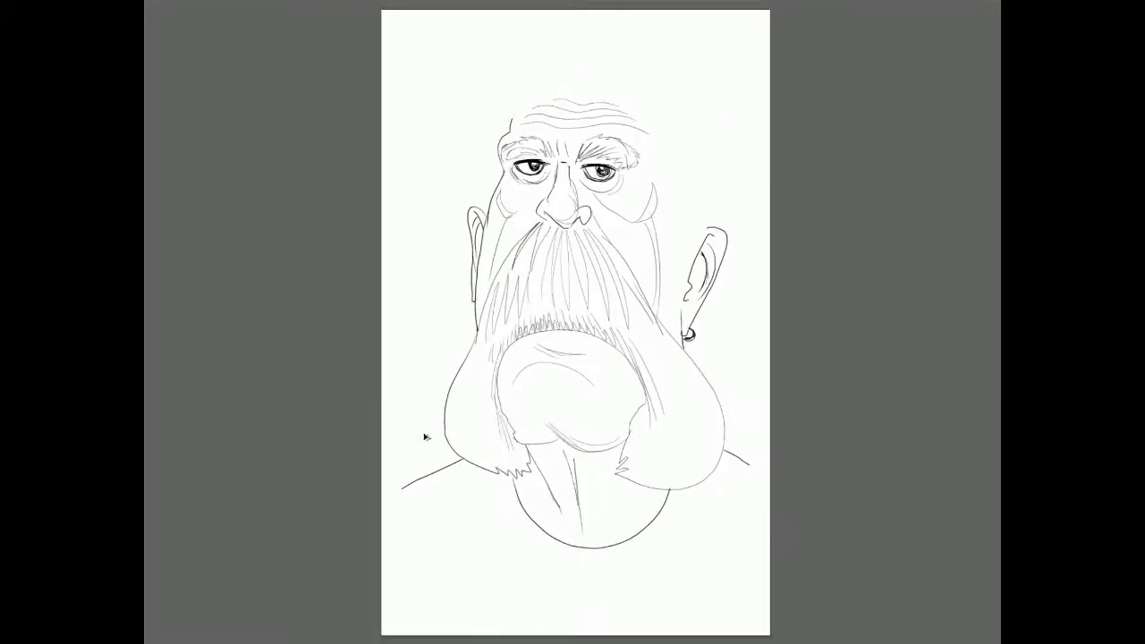
{"action": "key", "text": "ctrl+alt+c"}
{"action": "type", "text": "180"}
{"action": "key", "text": "Return"}
Step: Extend the shoulder and arm lines toward the canvas edges, undoing the last stroke
{"action": "left_click_drag", "start_coordinate": [402, 488], "coordinate": [350, 506]}
{"action": "left_click_drag", "start_coordinate": [747, 464], "coordinate": [802, 485]}
{"action": "left_click_drag", "start_coordinate": [375, 522], "coordinate": [363, 635]}
{"action": "left_click_drag", "start_coordinate": [776, 528], "coordinate": [790, 635]}
{"action": "left_click_drag", "start_coordinate": [445, 404], "coordinate": [338, 462]}
{"action": "left_click_drag", "start_coordinate": [721, 405], "coordinate": [803, 439]}
{"action": "key", "text": "ctrl+z"}
{"action": "key", "text": "ctrl+z"}
{"action": "key", "text": "ctrl+z"}
{"action": "key", "text": "ctrl+z"}
{"action": "key", "text": "ctrl+z"}
{"action": "key", "text": "ctrl+z"}
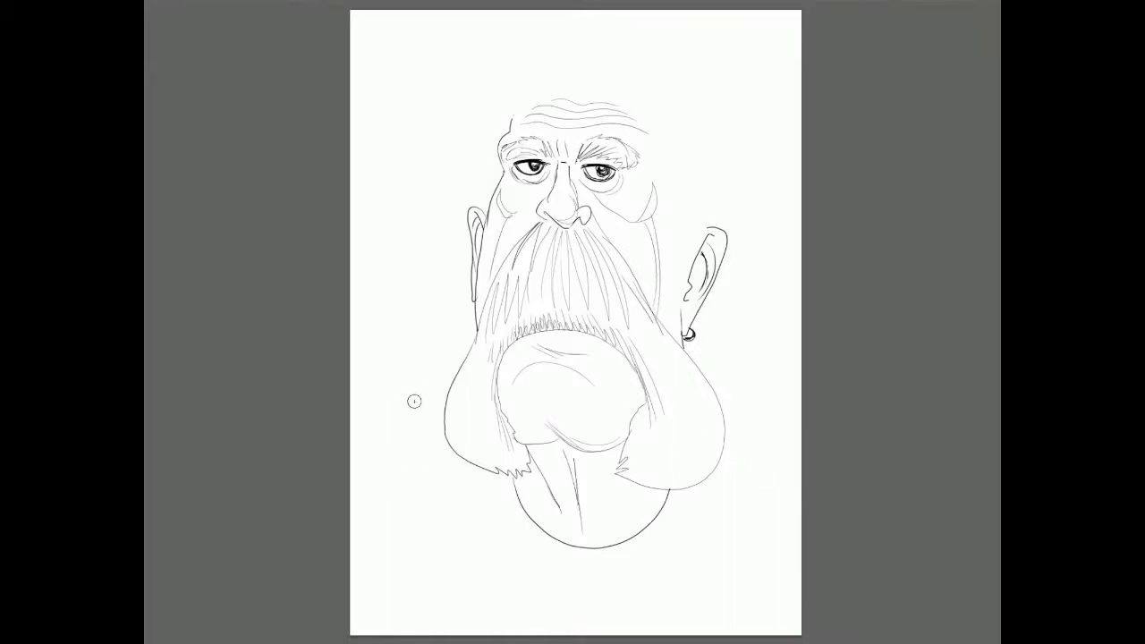
Step: Outline the domed head top with crown hair and erase the right ear and earring
{"action": "mouse_move", "coordinate": [502, 116]}
{"action": "left_mouse_down"}
{"action": "mouse_move", "coordinate": [608, 25]}
{"action": "mouse_move", "coordinate": [737, 153]}
{"action": "mouse_move", "coordinate": [716, 229]}
{"action": "left_mouse_up"}
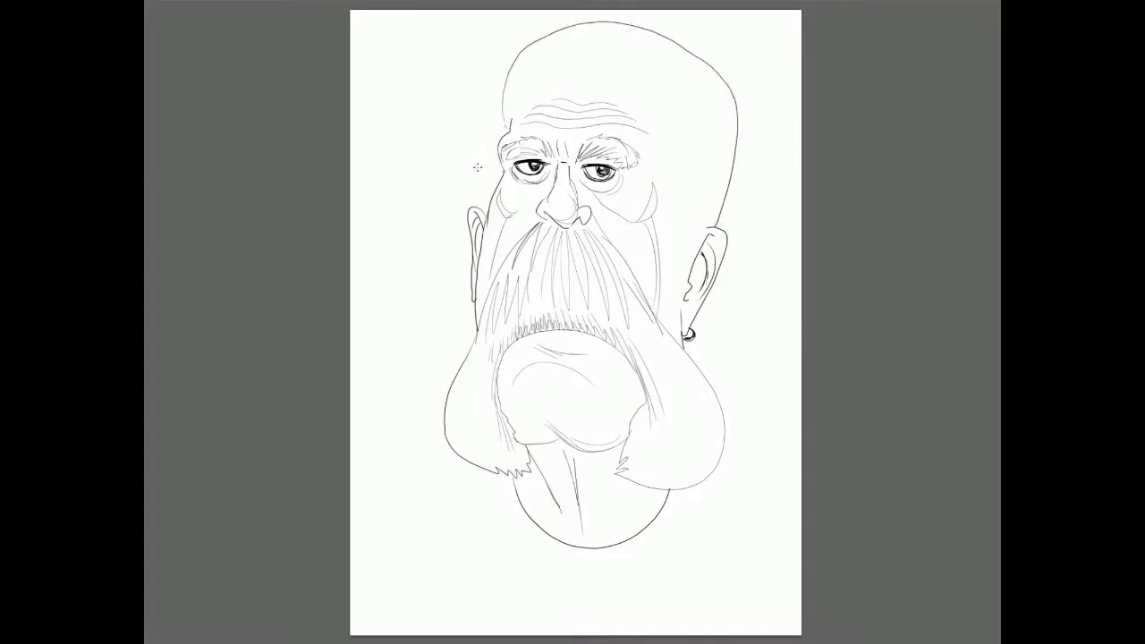
{"action": "mouse_move", "coordinate": [550, 51]}
{"action": "left_mouse_down"}
{"action": "mouse_move", "coordinate": [586, 32]}
{"action": "mouse_move", "coordinate": [657, 45]}
{"action": "mouse_move", "coordinate": [715, 123]}
{"action": "mouse_move", "coordinate": [694, 246]}
{"action": "left_mouse_up"}
{"action": "left_click_drag", "start_coordinate": [701, 193], "coordinate": [694, 243]}
{"action": "mouse_move", "coordinate": [521, 63]}
{"action": "left_mouse_down"}
{"action": "mouse_move", "coordinate": [507, 115]}
{"action": "mouse_move", "coordinate": [508, 104]}
{"action": "left_mouse_up"}
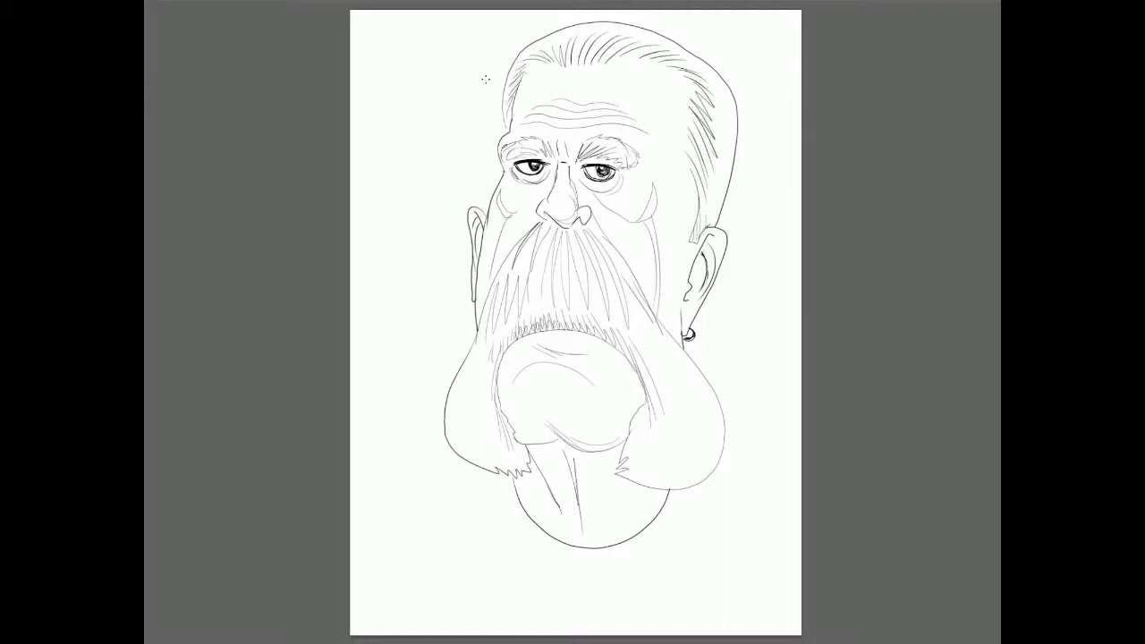
{"action": "mouse_move", "coordinate": [719, 239]}
{"action": "left_mouse_down"}
{"action": "mouse_move", "coordinate": [689, 343]}
{"action": "mouse_move", "coordinate": [687, 259]}
{"action": "left_mouse_up"}
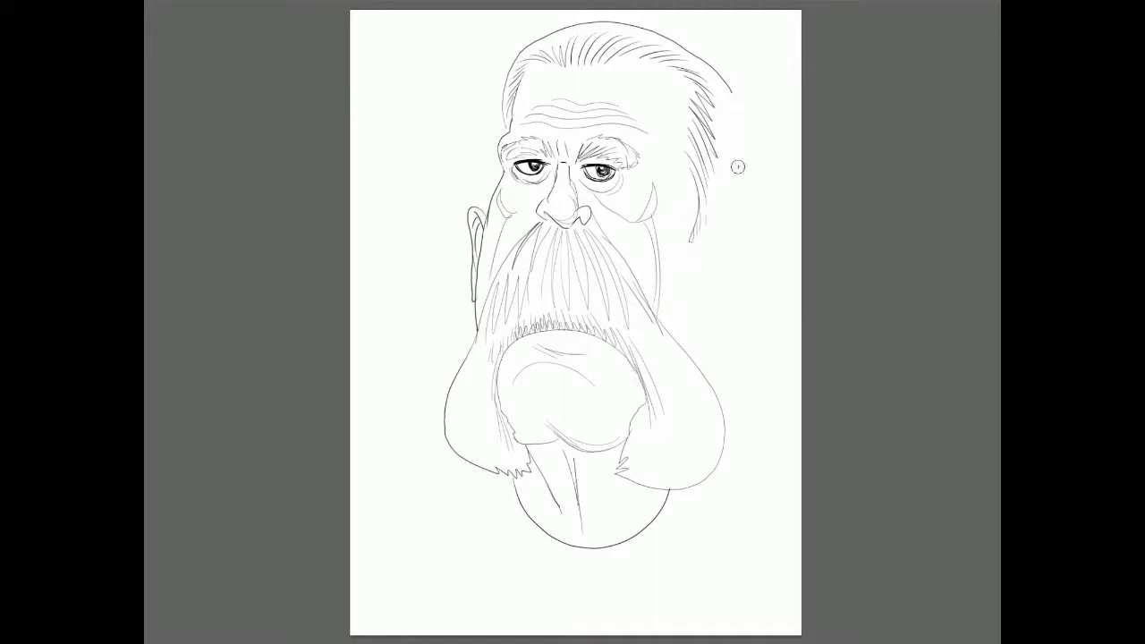
{"action": "mouse_move", "coordinate": [730, 86]}
{"action": "left_mouse_down"}
{"action": "mouse_move", "coordinate": [749, 184]}
{"action": "mouse_move", "coordinate": [743, 242]}
{"action": "mouse_move", "coordinate": [699, 166]}
{"action": "mouse_move", "coordinate": [706, 96]}
{"action": "left_mouse_up"}
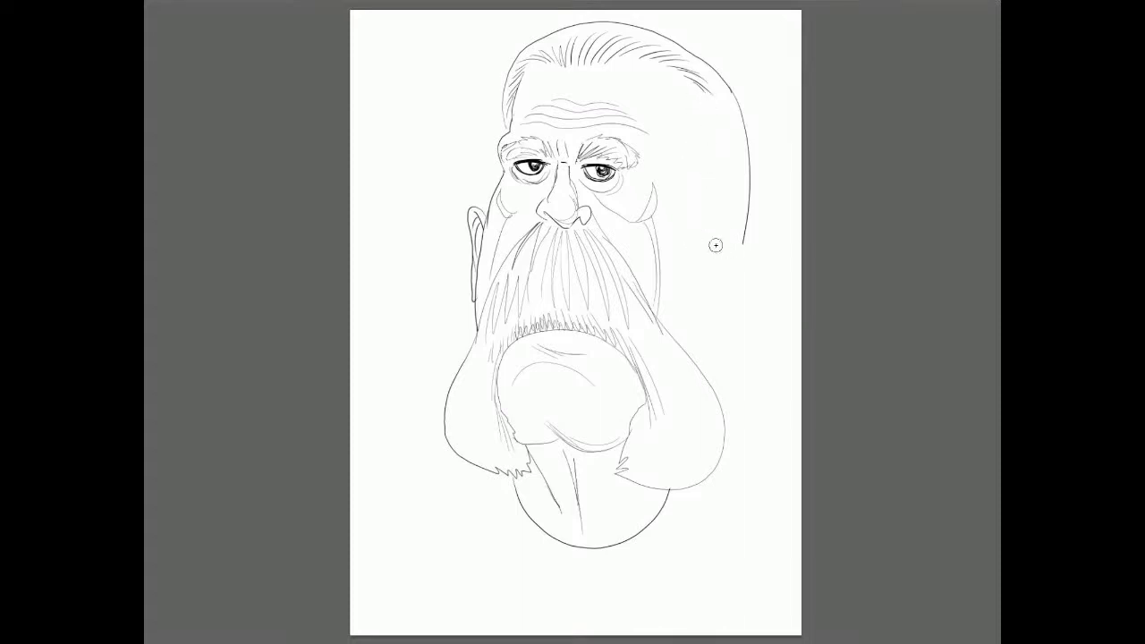
Step: Outline the right side of the hair, redraw the right cheek and erase faint cheek lines
{"action": "mouse_move", "coordinate": [752, 233]}
{"action": "left_mouse_down"}
{"action": "mouse_move", "coordinate": [751, 309]}
{"action": "mouse_move", "coordinate": [710, 375]}
{"action": "left_mouse_up"}
{"action": "mouse_move", "coordinate": [679, 335]}
{"action": "left_mouse_down"}
{"action": "mouse_move", "coordinate": [671, 201]}
{"action": "mouse_move", "coordinate": [649, 241]}
{"action": "mouse_move", "coordinate": [658, 313]}
{"action": "left_mouse_up"}
{"action": "left_click_drag", "start_coordinate": [626, 219], "coordinate": [595, 202]}
{"action": "left_click_drag", "start_coordinate": [510, 214], "coordinate": [497, 189]}
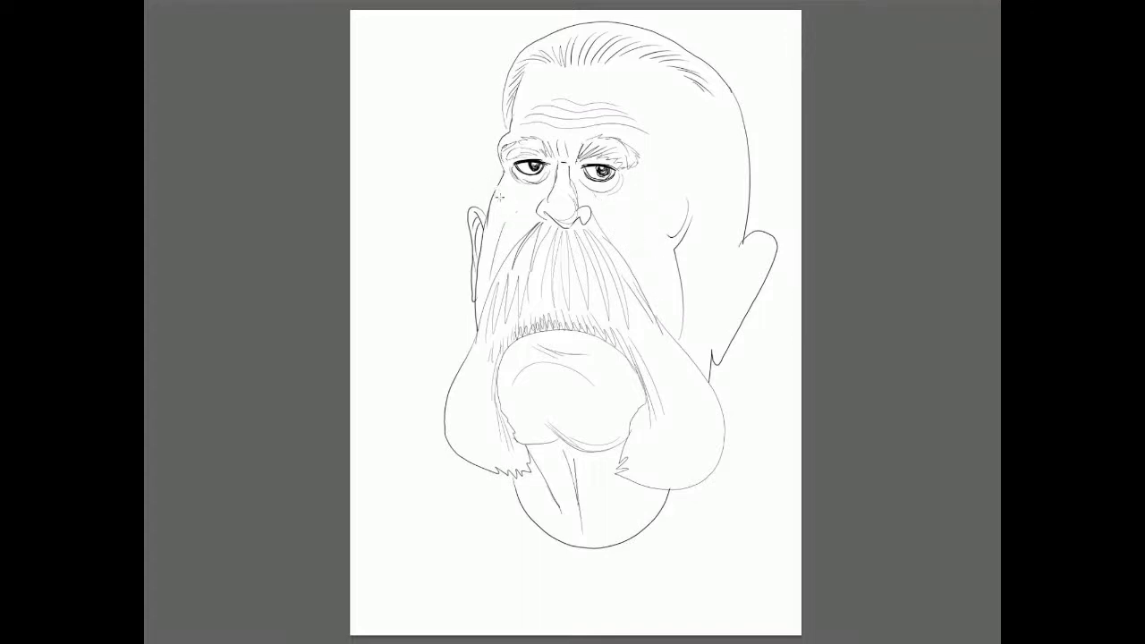
Step: Draw fold lines on both cheeks and small wrinkles beside and under the eyes
{"action": "key", "text": "p"}
{"action": "left_click_drag", "start_coordinate": [630, 217], "coordinate": [674, 241]}
{"action": "left_click_drag", "start_coordinate": [519, 214], "coordinate": [493, 223]}
{"action": "left_click_drag", "start_coordinate": [626, 220], "coordinate": [658, 238]}
{"action": "left_click_drag", "start_coordinate": [638, 179], "coordinate": [650, 189]}
{"action": "left_click_drag", "start_coordinate": [640, 191], "coordinate": [650, 204]}
{"action": "left_click_drag", "start_coordinate": [531, 191], "coordinate": [502, 190]}
Step: Redraw the lower lip, hatch the mouth fold, and erase the upper left ear outline
{"action": "left_click_drag", "start_coordinate": [569, 442], "coordinate": [612, 432]}
{"action": "left_click_drag", "start_coordinate": [631, 379], "coordinate": [637, 404]}
{"action": "left_click_drag", "start_coordinate": [629, 409], "coordinate": [621, 432]}
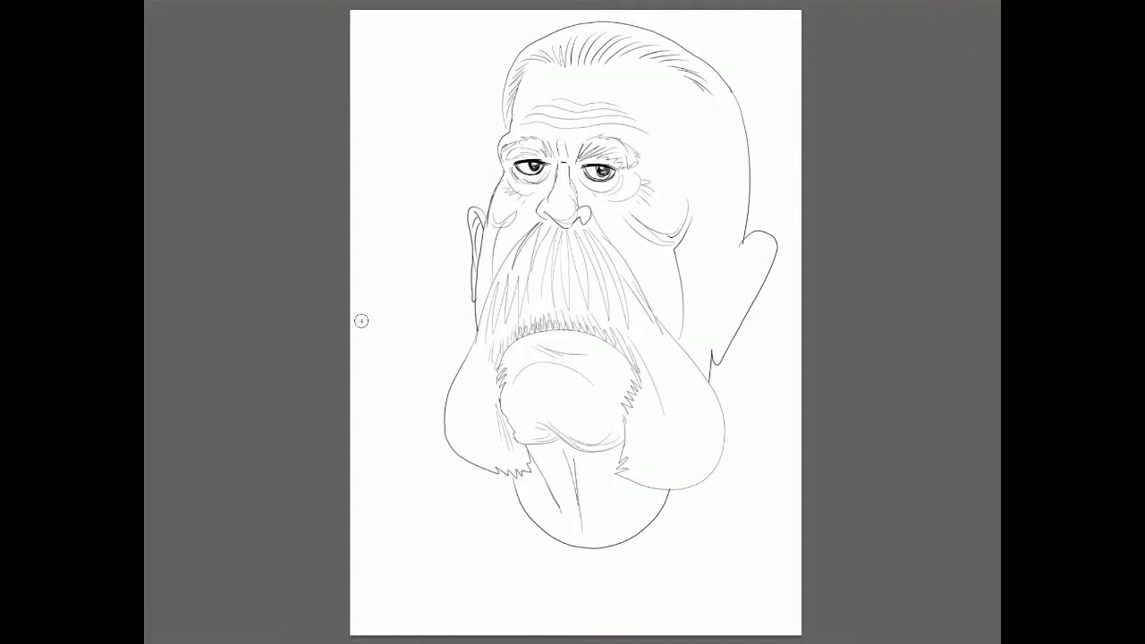
{"action": "mouse_move", "coordinate": [476, 253]}
{"action": "left_mouse_down"}
{"action": "mouse_move", "coordinate": [471, 230]}
{"action": "mouse_move", "coordinate": [502, 231]}
{"action": "mouse_move", "coordinate": [471, 320]}
{"action": "left_mouse_up"}
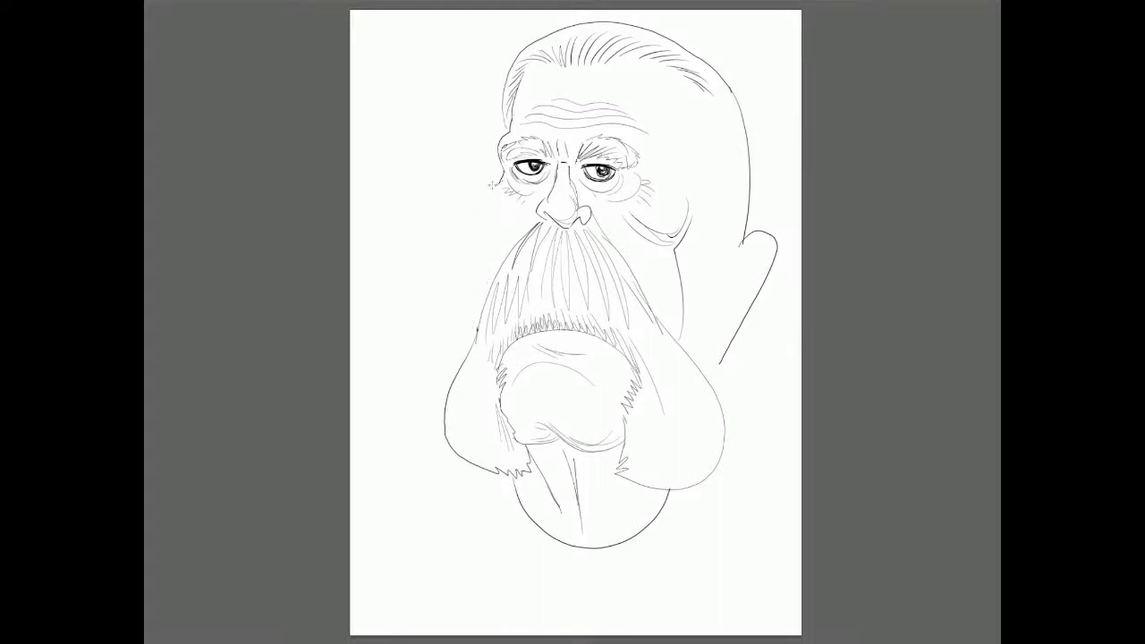
{"action": "left_click_drag", "start_coordinate": [499, 178], "coordinate": [476, 318]}
Step: Ink thick black lines down the left beard edge and the right cheek
{"action": "left_click_drag", "start_coordinate": [508, 209], "coordinate": [489, 238]}
{"action": "left_click_drag", "start_coordinate": [479, 295], "coordinate": [474, 338]}
{"action": "mouse_move", "coordinate": [679, 191]}
{"action": "left_mouse_down"}
{"action": "mouse_move", "coordinate": [667, 242]}
{"action": "mouse_move", "coordinate": [679, 308]}
{"action": "left_mouse_up"}
{"action": "left_click_drag", "start_coordinate": [664, 230], "coordinate": [682, 335]}
{"action": "left_click_drag", "start_coordinate": [711, 249], "coordinate": [706, 368]}
Step: Ink the left temple, forehead hairline and the nose outline and nostril
{"action": "mouse_move", "coordinate": [510, 145]}
{"action": "left_mouse_down"}
{"action": "mouse_move", "coordinate": [495, 177]}
{"action": "mouse_move", "coordinate": [496, 152]}
{"action": "left_mouse_up"}
{"action": "left_click_drag", "start_coordinate": [519, 75], "coordinate": [507, 132]}
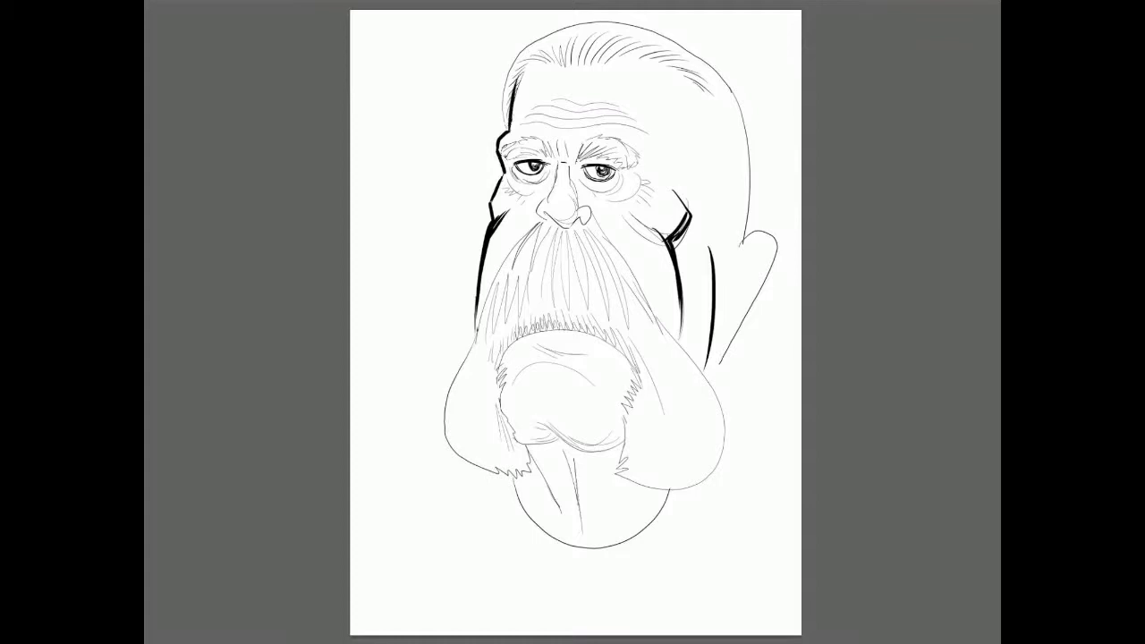
{"action": "left_click_drag", "start_coordinate": [554, 183], "coordinate": [546, 205]}
{"action": "mouse_move", "coordinate": [545, 211]}
{"action": "left_mouse_down"}
{"action": "mouse_move", "coordinate": [579, 225]}
{"action": "mouse_move", "coordinate": [538, 221]}
{"action": "left_mouse_up"}
{"action": "mouse_move", "coordinate": [563, 161]}
{"action": "left_mouse_down"}
{"action": "mouse_move", "coordinate": [556, 182]}
{"action": "mouse_move", "coordinate": [545, 157]}
{"action": "mouse_move", "coordinate": [620, 166]}
{"action": "left_mouse_up"}
Step: Ink the upper and lower eyelids of both eyes and the lines beneath them
{"action": "mouse_move", "coordinate": [510, 163]}
{"action": "left_mouse_down"}
{"action": "mouse_move", "coordinate": [549, 161]}
{"action": "mouse_move", "coordinate": [542, 170]}
{"action": "left_mouse_up"}
{"action": "mouse_move", "coordinate": [579, 164]}
{"action": "left_mouse_down"}
{"action": "mouse_move", "coordinate": [607, 182]}
{"action": "mouse_move", "coordinate": [616, 172]}
{"action": "left_mouse_up"}
{"action": "mouse_move", "coordinate": [516, 166]}
{"action": "left_mouse_down"}
{"action": "mouse_move", "coordinate": [532, 178]}
{"action": "mouse_move", "coordinate": [549, 165]}
{"action": "mouse_move", "coordinate": [608, 192]}
{"action": "mouse_move", "coordinate": [620, 175]}
{"action": "left_mouse_up"}
{"action": "left_click_drag", "start_coordinate": [547, 178], "coordinate": [517, 182]}
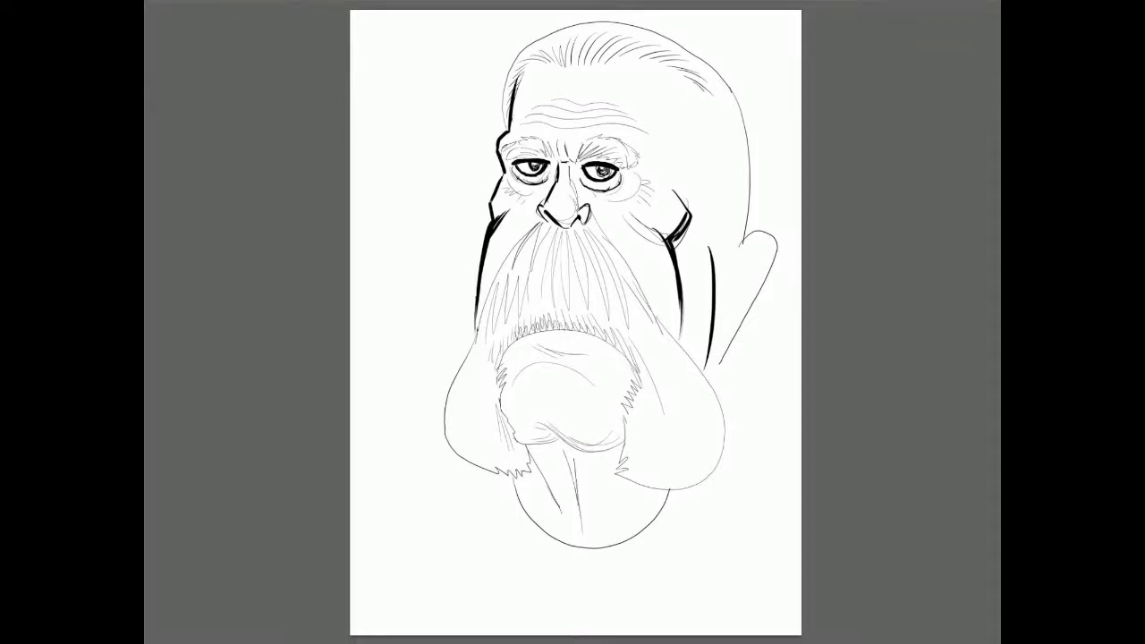
Step: Ink the lower lip, chin hatching, left beard outline and the inside of the right ear
{"action": "mouse_move", "coordinate": [524, 440]}
{"action": "left_mouse_down"}
{"action": "mouse_move", "coordinate": [588, 451]}
{"action": "mouse_move", "coordinate": [624, 441]}
{"action": "mouse_move", "coordinate": [564, 511]}
{"action": "left_mouse_up"}
{"action": "mouse_move", "coordinate": [551, 456]}
{"action": "left_mouse_down"}
{"action": "mouse_move", "coordinate": [576, 506]}
{"action": "mouse_move", "coordinate": [571, 465]}
{"action": "left_mouse_up"}
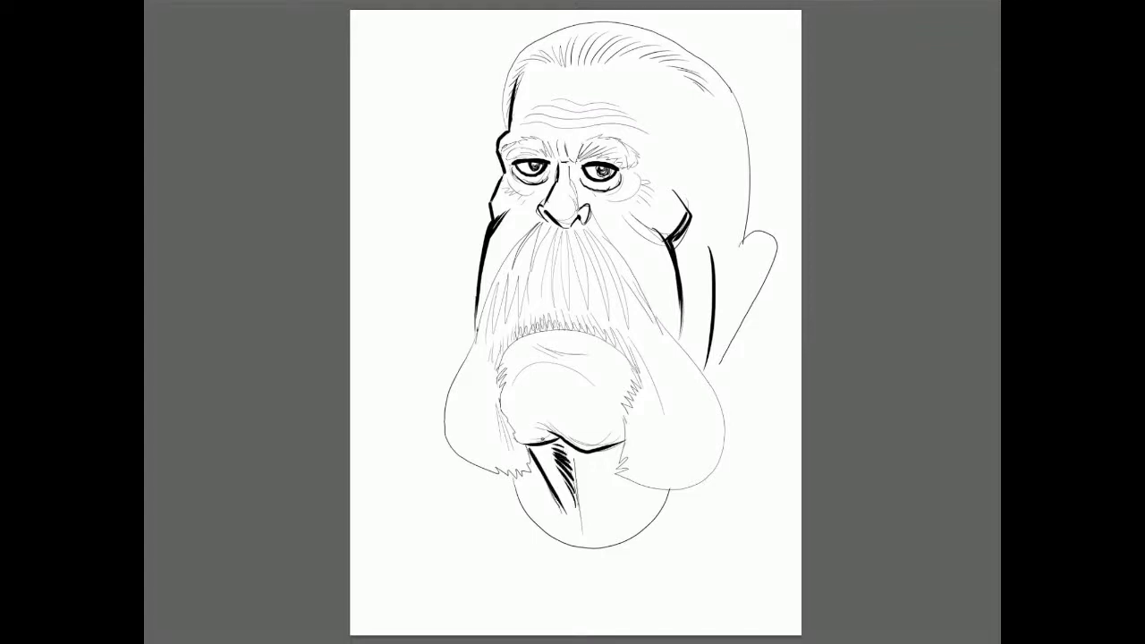
{"action": "left_click_drag", "start_coordinate": [477, 308], "coordinate": [474, 333]}
{"action": "left_click_drag", "start_coordinate": [768, 242], "coordinate": [733, 313]}
{"action": "mouse_move", "coordinate": [751, 258]}
{"action": "left_mouse_down"}
{"action": "mouse_move", "coordinate": [731, 318]}
{"action": "mouse_move", "coordinate": [751, 258]}
{"action": "left_mouse_up"}
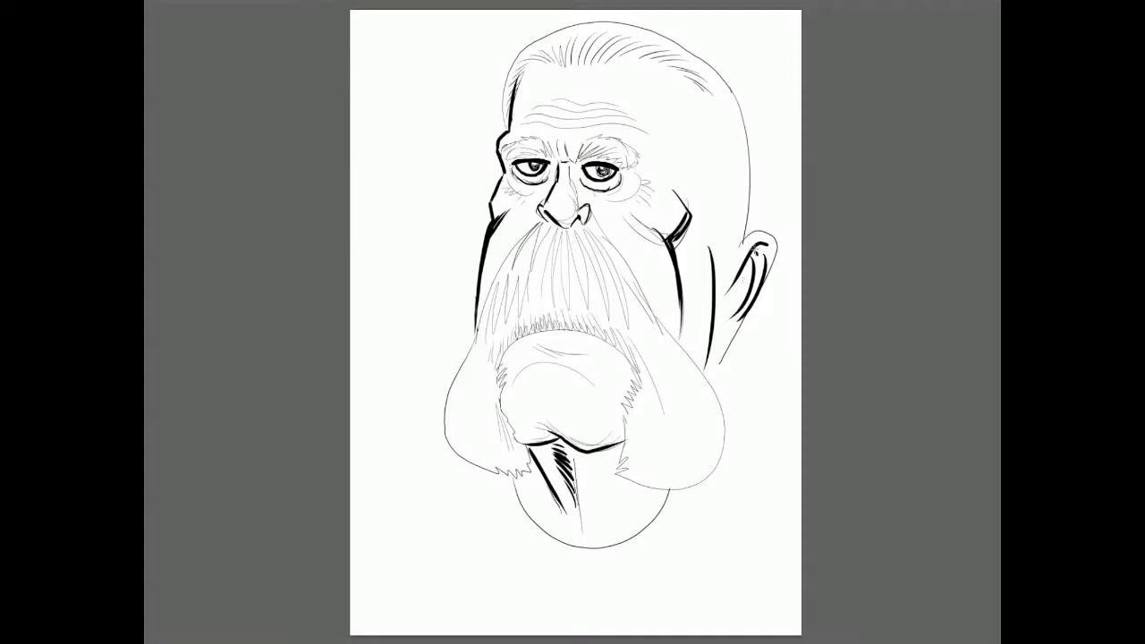
{"action": "left_click_drag", "start_coordinate": [732, 291], "coordinate": [708, 382]}
Step: Ink the chin and left cheek outlines, the right side of head and neck, and forehead hair strokes
{"action": "mouse_move", "coordinate": [511, 476]}
{"action": "left_mouse_down"}
{"action": "mouse_move", "coordinate": [551, 534]}
{"action": "mouse_move", "coordinate": [656, 522]}
{"action": "mouse_move", "coordinate": [674, 488]}
{"action": "mouse_move", "coordinate": [581, 544]}
{"action": "mouse_move", "coordinate": [499, 519]}
{"action": "left_mouse_up"}
{"action": "left_click_drag", "start_coordinate": [479, 322], "coordinate": [474, 341]}
{"action": "left_click_drag", "start_coordinate": [479, 295], "coordinate": [471, 358]}
{"action": "mouse_move", "coordinate": [508, 172]}
{"action": "left_mouse_down"}
{"action": "mouse_move", "coordinate": [488, 202]}
{"action": "mouse_move", "coordinate": [501, 111]}
{"action": "mouse_move", "coordinate": [542, 34]}
{"action": "mouse_move", "coordinate": [664, 37]}
{"action": "mouse_move", "coordinate": [749, 192]}
{"action": "mouse_move", "coordinate": [733, 268]}
{"action": "mouse_move", "coordinate": [780, 268]}
{"action": "mouse_move", "coordinate": [767, 279]}
{"action": "left_mouse_up"}
{"action": "mouse_move", "coordinate": [742, 316]}
{"action": "left_mouse_down"}
{"action": "mouse_move", "coordinate": [718, 367]}
{"action": "mouse_move", "coordinate": [726, 376]}
{"action": "left_mouse_up"}
{"action": "left_click_drag", "start_coordinate": [515, 106], "coordinate": [528, 61]}
{"action": "left_click_drag", "start_coordinate": [569, 157], "coordinate": [558, 132]}
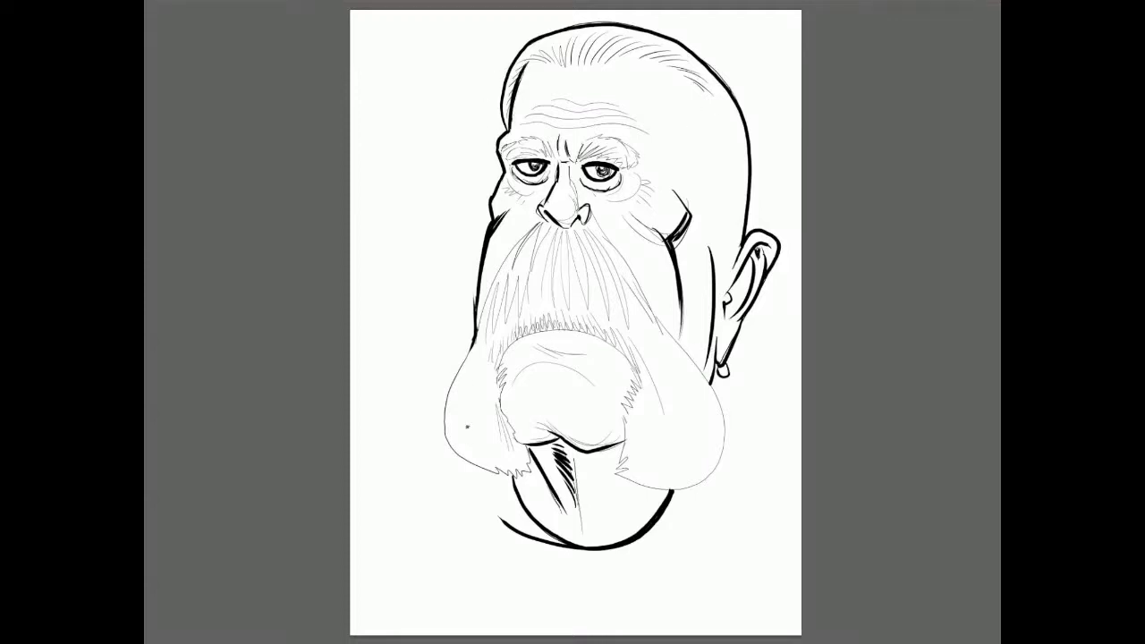
Step: Draw shoulder lines to both canvas edges, join the left one to the beard, and fill the shirt black
{"action": "left_click_drag", "start_coordinate": [738, 333], "coordinate": [800, 372]}
{"action": "left_click_drag", "start_coordinate": [474, 288], "coordinate": [351, 397]}
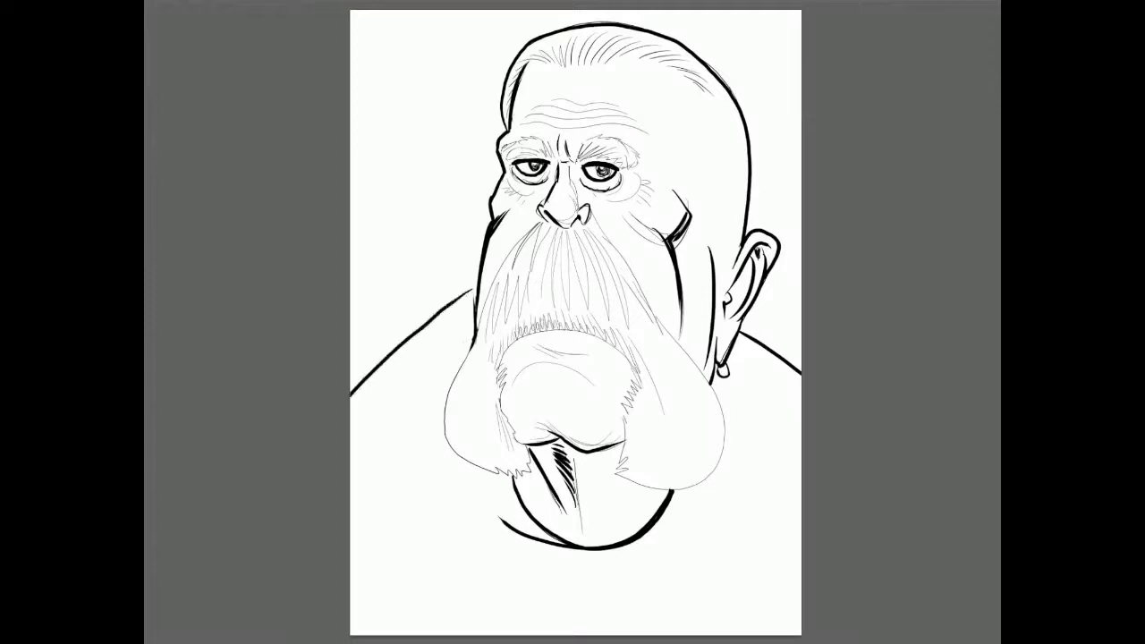
{"action": "key", "text": "ctrl+z"}
{"action": "left_click_drag", "start_coordinate": [474, 268], "coordinate": [350, 329]}
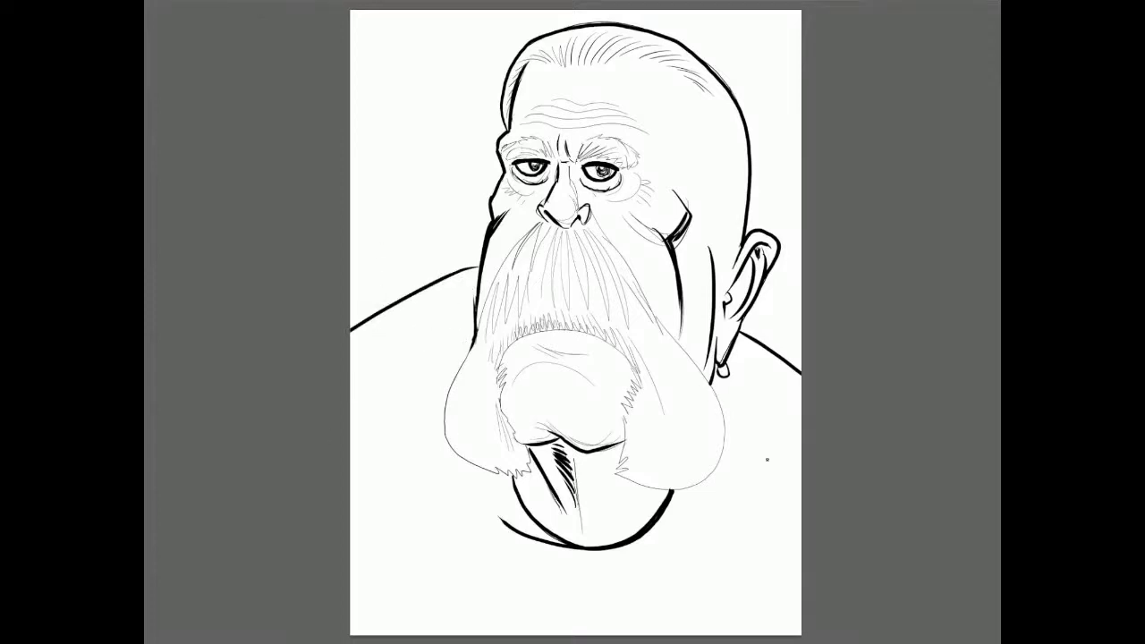
{"action": "key", "text": "ctrl+z"}
{"action": "key", "text": "ctrl+z"}
{"action": "left_click_drag", "start_coordinate": [737, 356], "coordinate": [801, 434]}
{"action": "left_click_drag", "start_coordinate": [480, 244], "coordinate": [350, 261]}
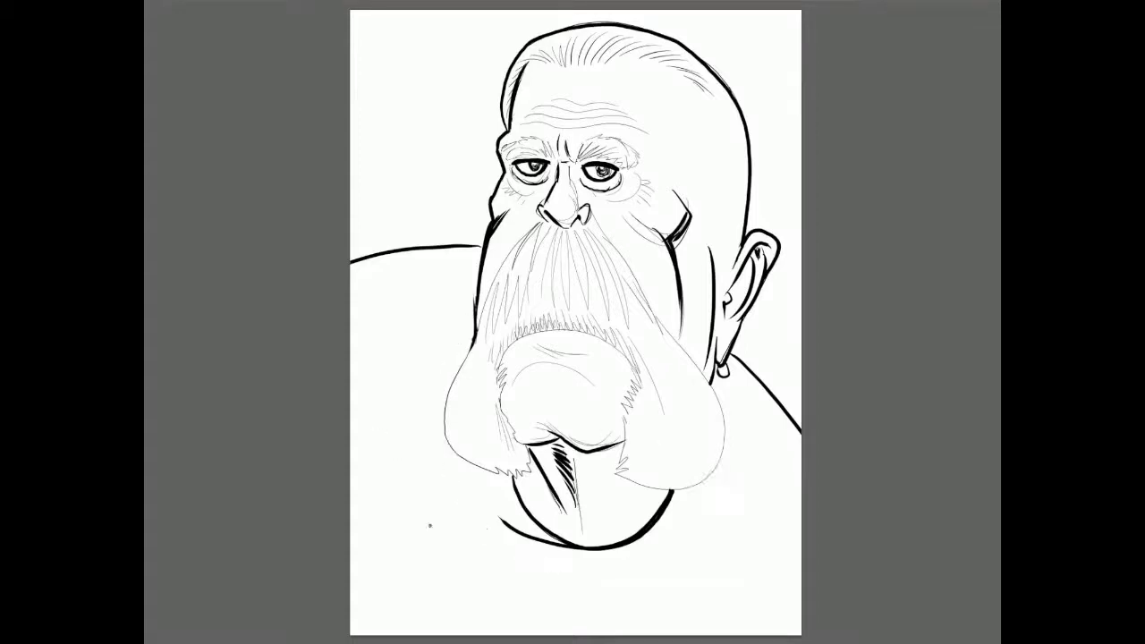
{"action": "left_click_drag", "start_coordinate": [484, 240], "coordinate": [463, 249]}
{"action": "left_click", "coordinate": [451, 516]}
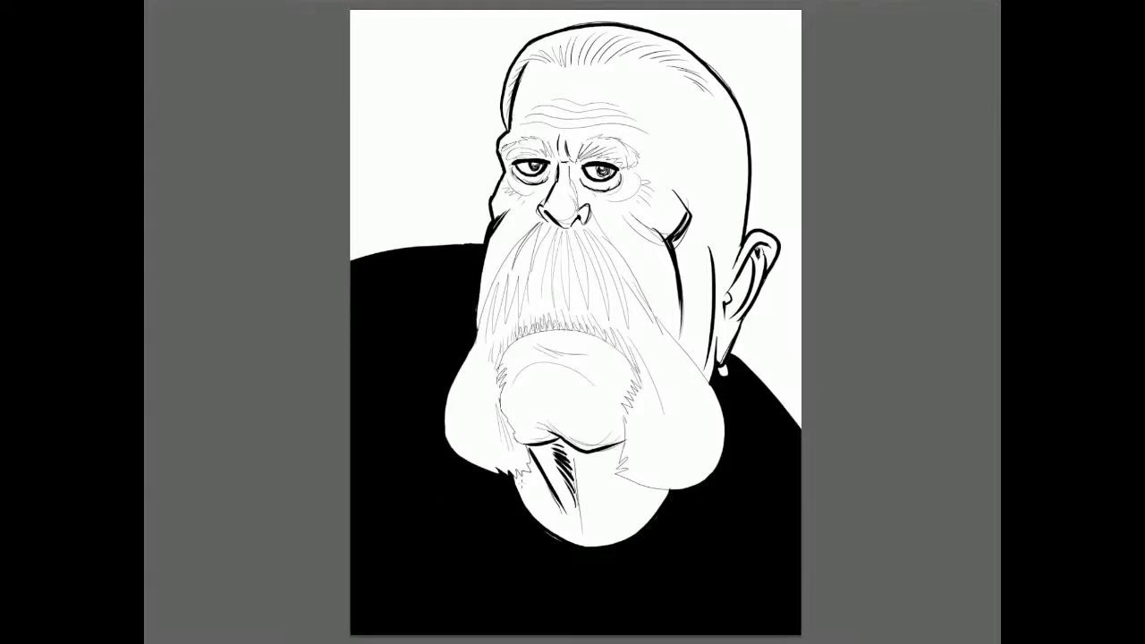
Step: Close the gap under the chin with a brush line and fill the neck black, undoing the leaked fill
{"action": "left_click", "coordinate": [506, 536]}
{"action": "key", "text": "ctrl+z"}
{"action": "left_click_drag", "start_coordinate": [517, 475], "coordinate": [673, 489]}
{"action": "left_click", "coordinate": [551, 533]}
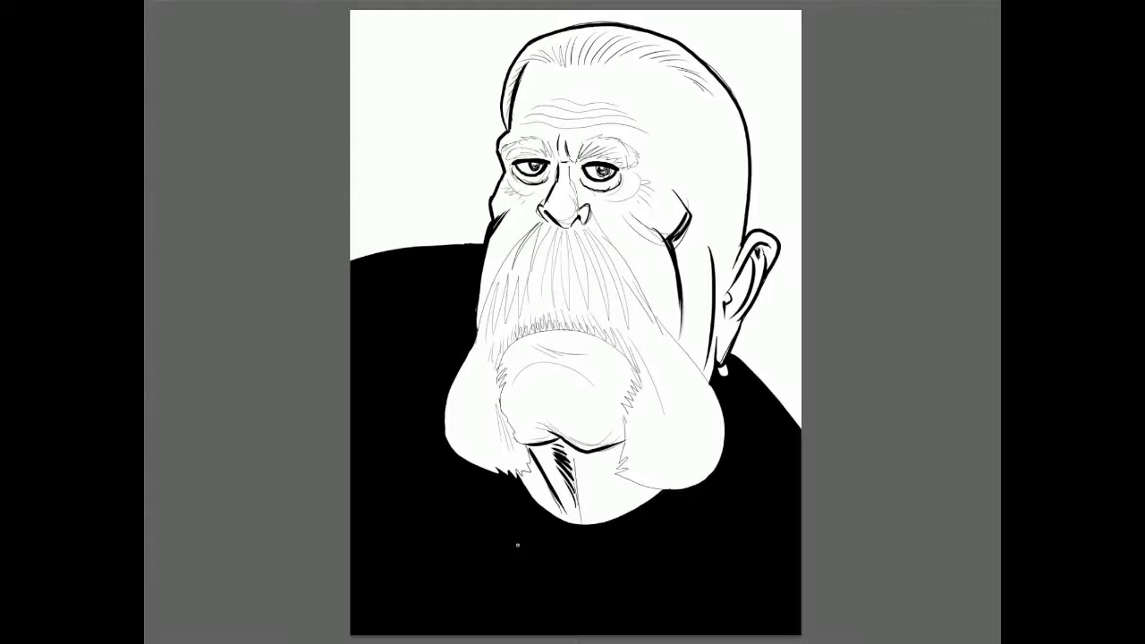
{"action": "key", "text": "ctrl+z"}
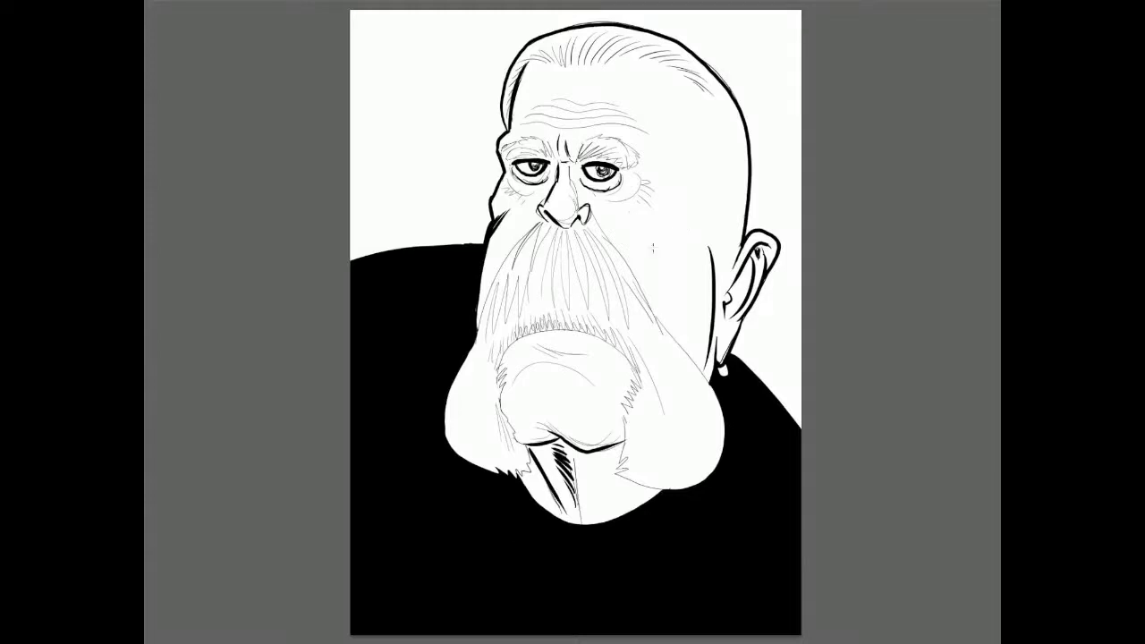
Step: Redraw the right cheek line as a curve from under the right eye down to the jaw
{"action": "mouse_move", "coordinate": [697, 225]}
{"action": "left_mouse_down"}
{"action": "mouse_move", "coordinate": [687, 259]}
{"action": "mouse_move", "coordinate": [694, 304]}
{"action": "left_mouse_up"}
{"action": "key", "text": "ctrl+z"}
{"action": "key", "text": "ctrl+z"}
{"action": "key", "text": "ctrl+z"}
{"action": "left_click_drag", "start_coordinate": [694, 211], "coordinate": [681, 244]}
{"action": "left_click_drag", "start_coordinate": [686, 238], "coordinate": [682, 297]}
{"action": "left_click_drag", "start_coordinate": [588, 185], "coordinate": [646, 247]}
{"action": "left_click_drag", "start_coordinate": [555, 175], "coordinate": [517, 229]}
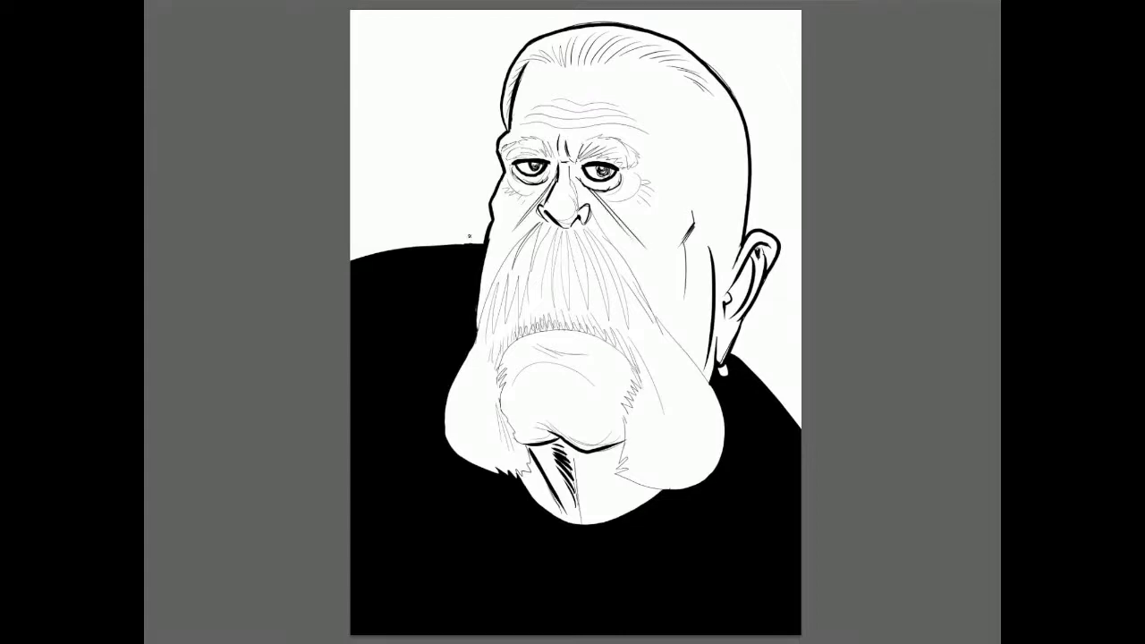
{"action": "key", "text": "ctrl+z"}
{"action": "key", "text": "ctrl+z"}
{"action": "key", "text": "ctrl+z"}
{"action": "key", "text": "ctrl+z"}
{"action": "key", "text": "ctrl+z"}
{"action": "mouse_move", "coordinate": [649, 189]}
{"action": "left_mouse_down"}
{"action": "mouse_move", "coordinate": [685, 225]}
{"action": "mouse_move", "coordinate": [690, 348]}
{"action": "left_mouse_up"}
Step: Re-ink the left beard edge, bolder nose outline, mouth strokes and chin hatching, removing the bold chin line
{"action": "left_click_drag", "start_coordinate": [497, 218], "coordinate": [483, 286]}
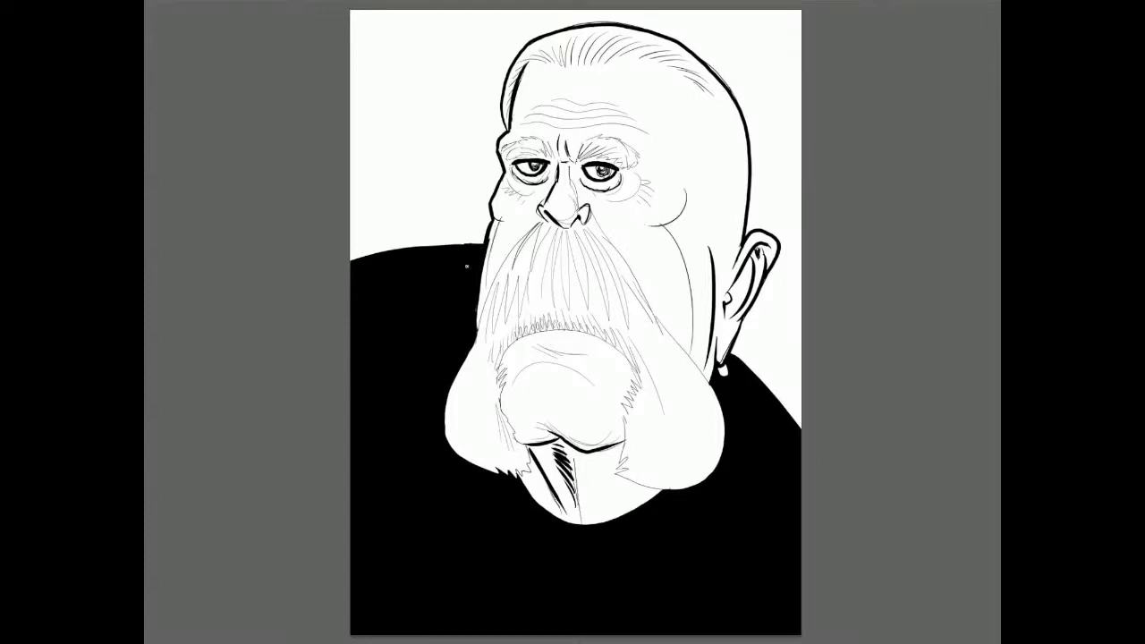
{"action": "left_click_drag", "start_coordinate": [592, 194], "coordinate": [599, 207]}
{"action": "mouse_move", "coordinate": [554, 177]}
{"action": "left_mouse_down"}
{"action": "mouse_move", "coordinate": [542, 197]}
{"action": "mouse_move", "coordinate": [585, 220]}
{"action": "mouse_move", "coordinate": [538, 218]}
{"action": "mouse_move", "coordinate": [600, 227]}
{"action": "mouse_move", "coordinate": [610, 242]}
{"action": "left_mouse_up"}
{"action": "left_click_drag", "start_coordinate": [537, 211], "coordinate": [524, 238]}
{"action": "left_click_drag", "start_coordinate": [530, 331], "coordinate": [626, 358]}
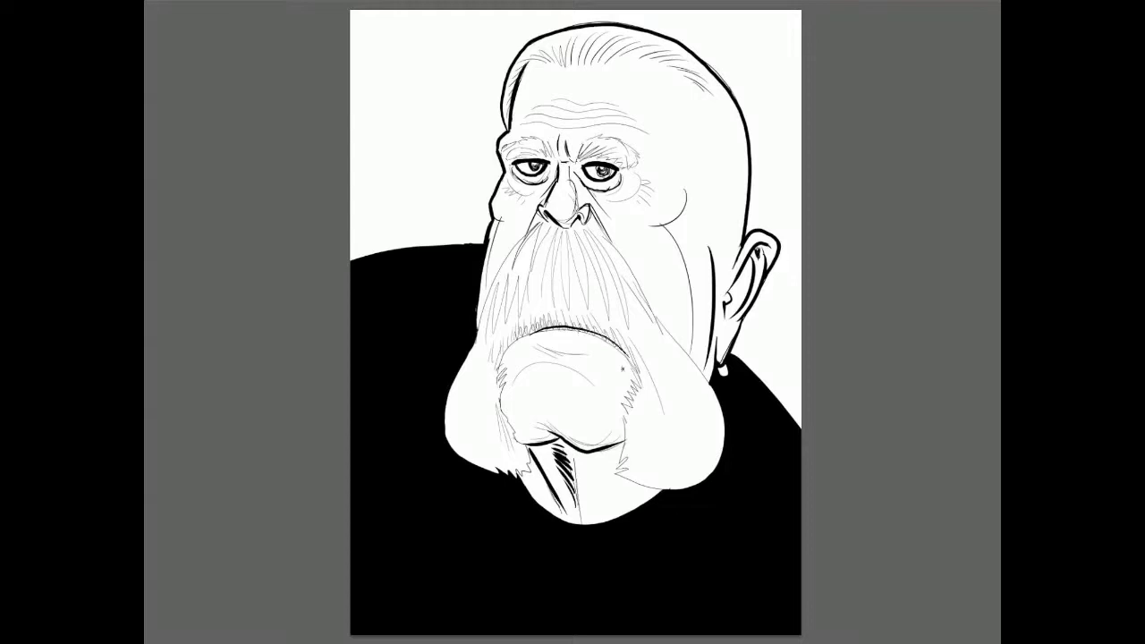
{"action": "mouse_move", "coordinate": [540, 476]}
{"action": "left_mouse_down"}
{"action": "mouse_move", "coordinate": [565, 524]}
{"action": "mouse_move", "coordinate": [547, 515]}
{"action": "mouse_move", "coordinate": [626, 512]}
{"action": "mouse_move", "coordinate": [563, 526]}
{"action": "left_mouse_up"}
{"action": "key", "text": "ctrl+z"}
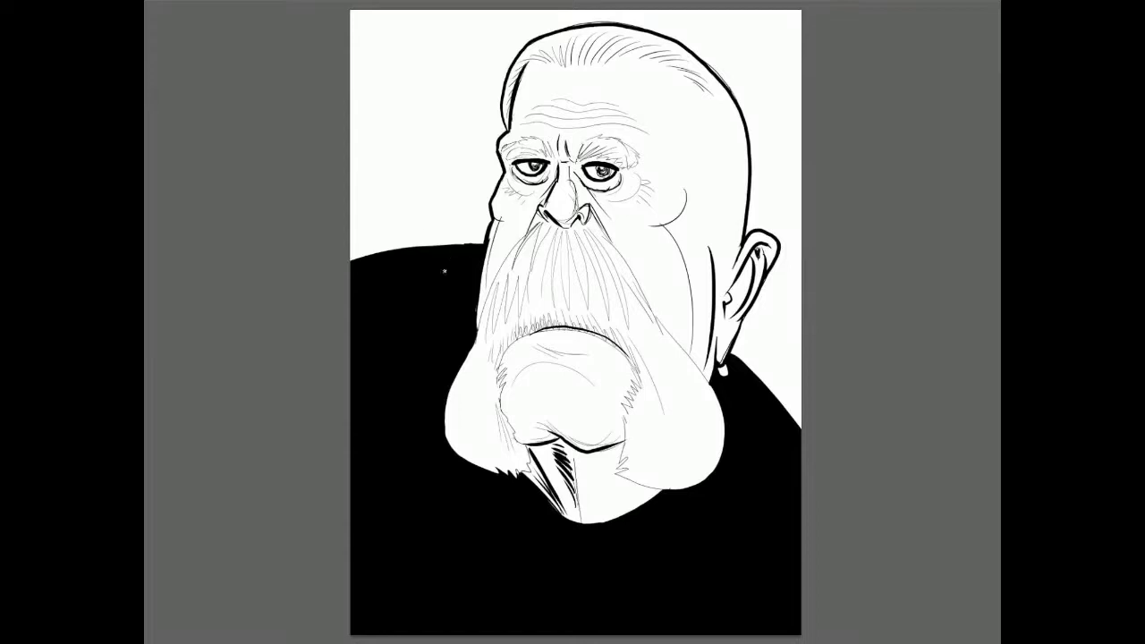
Step: Discard a trial shirt top-edge line and draw a white curve on the black shirt
{"action": "left_click_drag", "start_coordinate": [485, 238], "coordinate": [392, 250]}
{"action": "key", "text": "ctrl+z"}
{"action": "left_click_drag", "start_coordinate": [453, 499], "coordinate": [519, 635]}
Step: Outline a wrench in white on the lower-left shirt and fill it solid white
{"action": "mouse_move", "coordinate": [442, 475]}
{"action": "left_mouse_down"}
{"action": "mouse_move", "coordinate": [385, 497]}
{"action": "mouse_move", "coordinate": [422, 547]}
{"action": "mouse_move", "coordinate": [383, 565]}
{"action": "mouse_move", "coordinate": [351, 518]}
{"action": "left_mouse_up"}
{"action": "left_click_drag", "start_coordinate": [354, 592], "coordinate": [417, 633]}
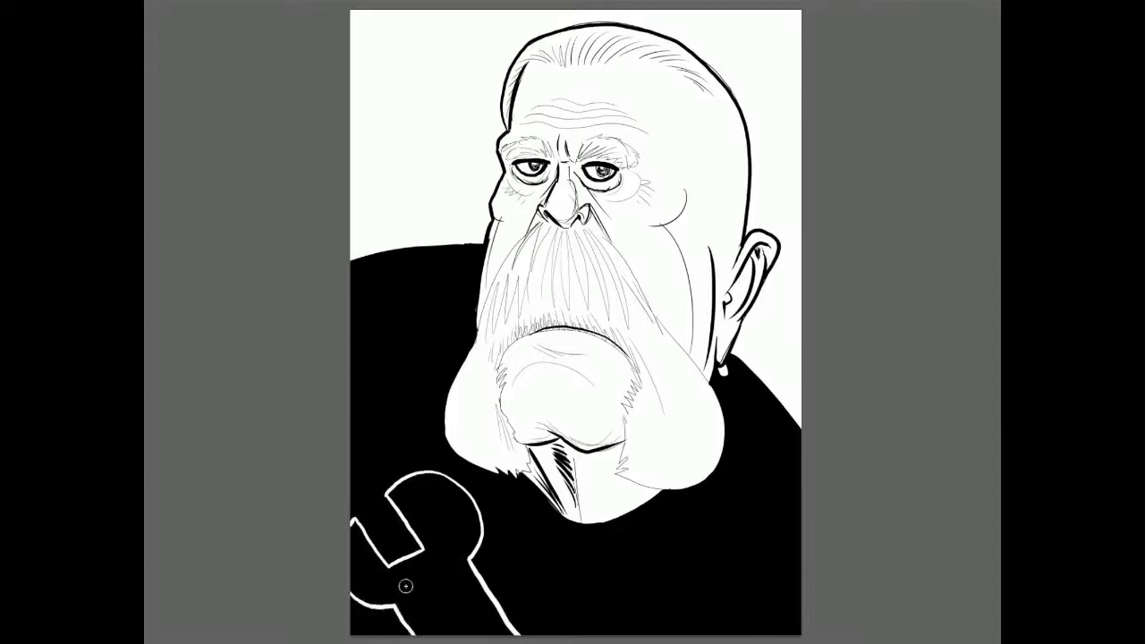
{"action": "mouse_move", "coordinate": [438, 471]}
{"action": "left_mouse_down"}
{"action": "mouse_move", "coordinate": [372, 487]}
{"action": "mouse_move", "coordinate": [411, 539]}
{"action": "left_mouse_up"}
{"action": "left_click_drag", "start_coordinate": [387, 618], "coordinate": [349, 606]}
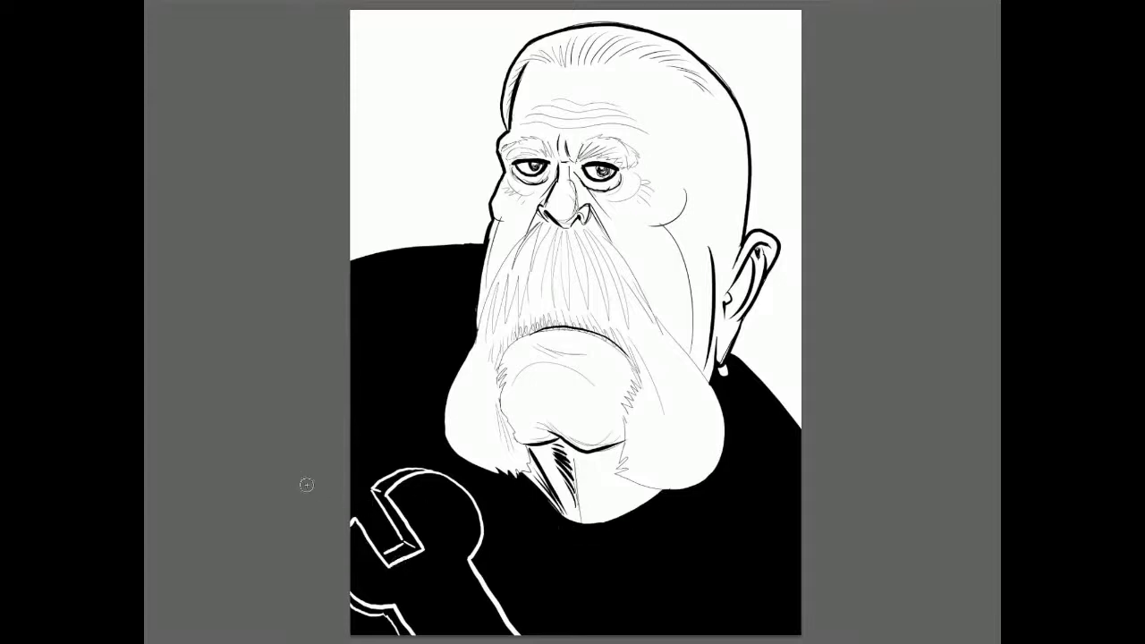
{"action": "left_click", "coordinate": [402, 587]}
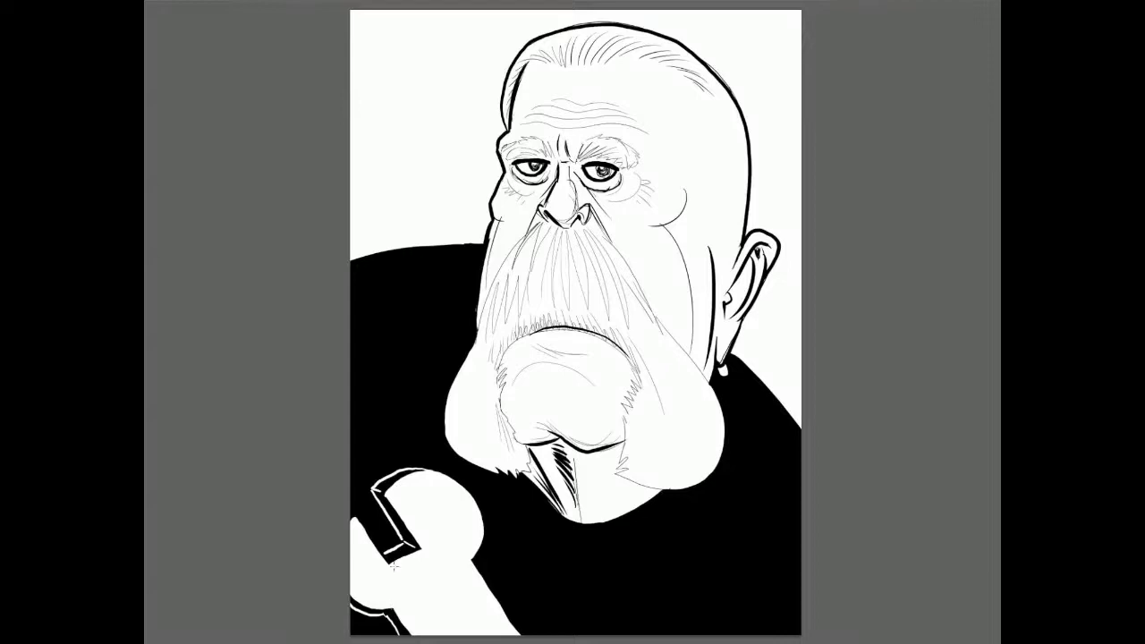
Step: Add black edge lines inside the wrench head and along the handle's bottom
{"action": "mouse_move", "coordinate": [375, 490]}
{"action": "left_mouse_down"}
{"action": "mouse_move", "coordinate": [413, 541]}
{"action": "mouse_move", "coordinate": [395, 554]}
{"action": "left_mouse_up"}
{"action": "left_click_drag", "start_coordinate": [384, 515], "coordinate": [390, 562]}
{"action": "left_click_drag", "start_coordinate": [378, 490], "coordinate": [421, 471]}
{"action": "mouse_move", "coordinate": [386, 612]}
{"action": "left_mouse_down"}
{"action": "mouse_move", "coordinate": [406, 636]}
{"action": "mouse_move", "coordinate": [348, 605]}
{"action": "left_mouse_up"}
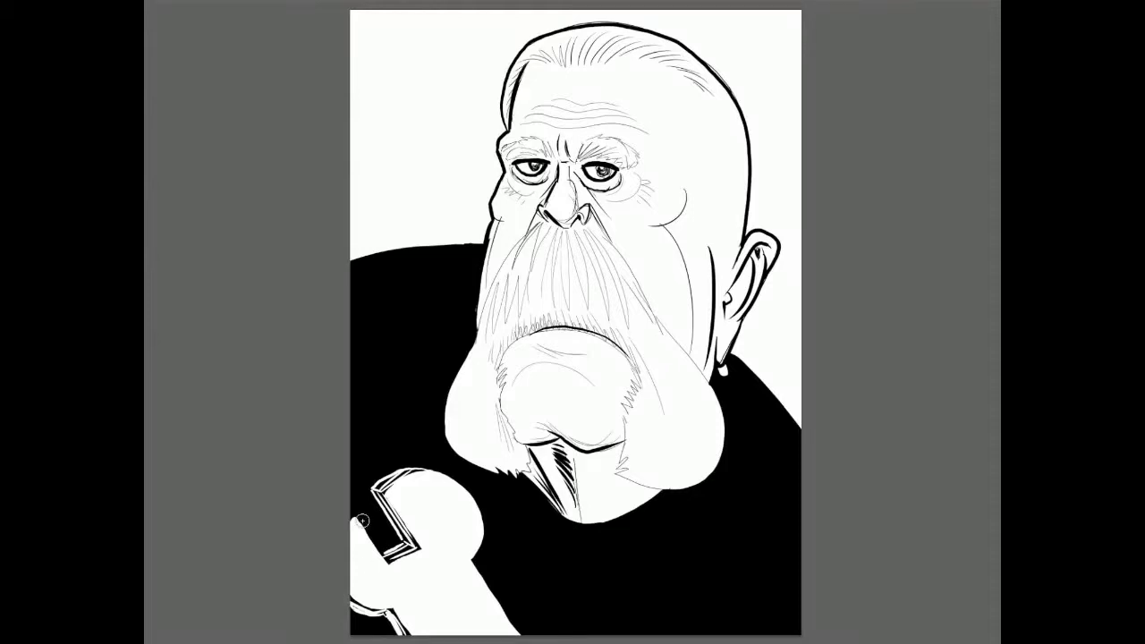
Step: Draw a hoop earring and add hatching on the right cheek, temple and back of the head
{"action": "left_click_drag", "start_coordinate": [719, 363], "coordinate": [726, 374]}
{"action": "left_click_drag", "start_coordinate": [686, 198], "coordinate": [662, 231]}
{"action": "left_click_drag", "start_coordinate": [670, 147], "coordinate": [664, 175]}
{"action": "left_click_drag", "start_coordinate": [732, 215], "coordinate": [715, 113]}
{"action": "left_click_drag", "start_coordinate": [718, 242], "coordinate": [712, 161]}
{"action": "mouse_move", "coordinate": [724, 278]}
{"action": "left_mouse_down"}
{"action": "mouse_move", "coordinate": [727, 235]}
{"action": "mouse_move", "coordinate": [694, 358]}
{"action": "left_mouse_up"}
Step: Discard two trial forehead strokes and darken the mouth line
{"action": "left_click_drag", "start_coordinate": [686, 206], "coordinate": [647, 68]}
{"action": "key", "text": "ctrl+z"}
{"action": "left_click_drag", "start_coordinate": [696, 190], "coordinate": [676, 91]}
{"action": "key", "text": "ctrl+z"}
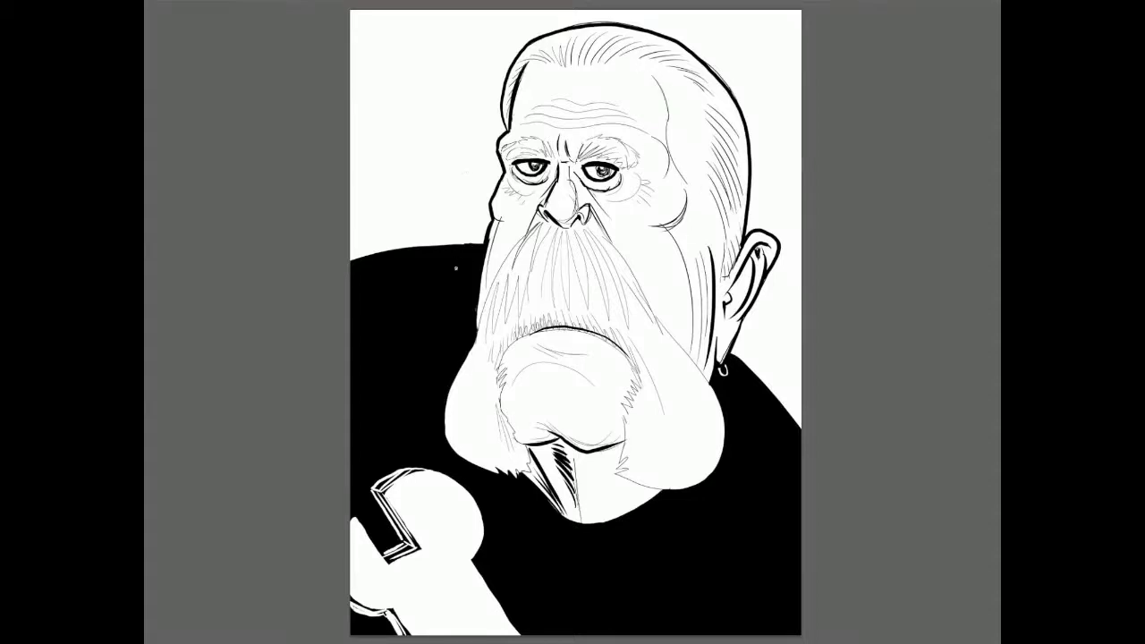
{"action": "left_click_drag", "start_coordinate": [552, 329], "coordinate": [588, 332]}
Step: Lasso the right eye and adjust it with Free Transform, then deselect
{"action": "mouse_move", "coordinate": [660, 216]}
{"action": "left_mouse_down"}
{"action": "mouse_move", "coordinate": [600, 136]}
{"action": "mouse_move", "coordinate": [606, 158]}
{"action": "left_mouse_up"}
{"action": "key", "text": "ctrl+t"}
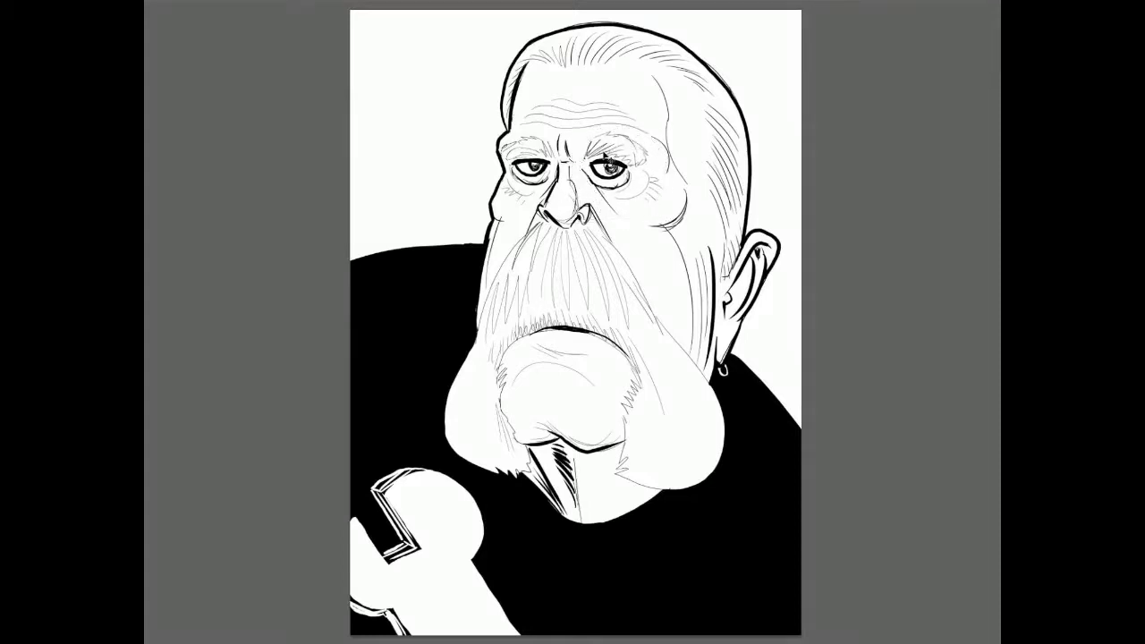
{"action": "key", "text": "Return"}
{"action": "key", "text": "ctrl+d"}
Step: Darken the hatching around the eyes and eyebrows and add curved lines across the chin
{"action": "left_click_drag", "start_coordinate": [506, 149], "coordinate": [526, 156]}
{"action": "left_click_drag", "start_coordinate": [611, 136], "coordinate": [643, 159]}
{"action": "mouse_move", "coordinate": [529, 148]}
{"action": "left_mouse_down"}
{"action": "mouse_move", "coordinate": [549, 161]}
{"action": "mouse_move", "coordinate": [633, 161]}
{"action": "mouse_move", "coordinate": [595, 204]}
{"action": "left_mouse_up"}
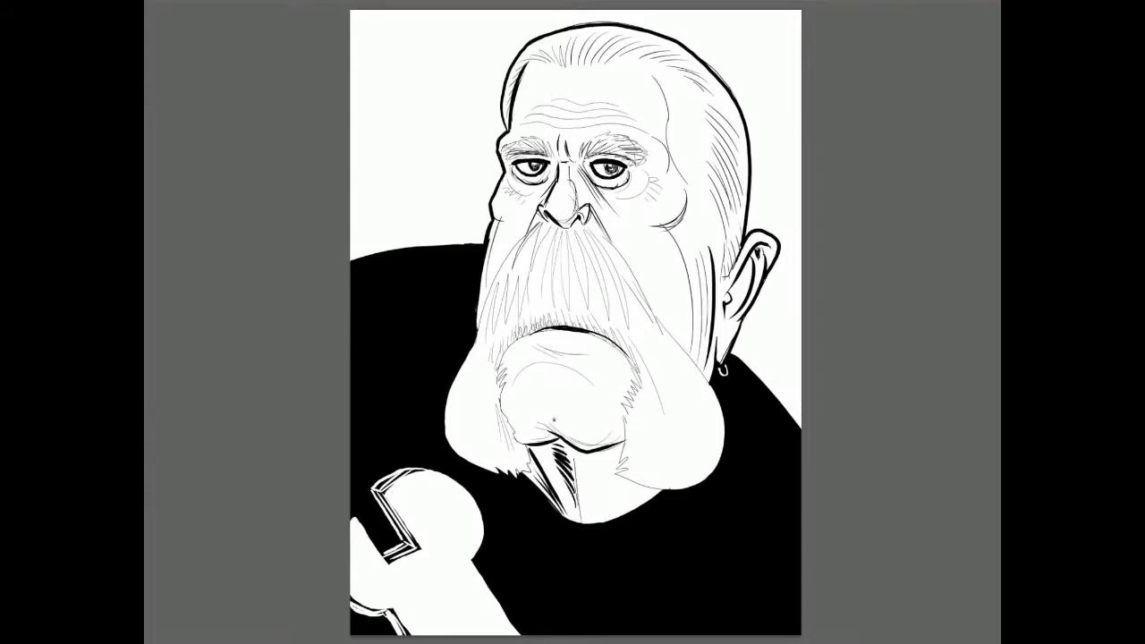
{"action": "left_click_drag", "start_coordinate": [542, 386], "coordinate": [602, 365]}
{"action": "left_click_drag", "start_coordinate": [609, 409], "coordinate": [617, 435]}
{"action": "left_click_drag", "start_coordinate": [507, 406], "coordinate": [519, 370]}
{"action": "key", "text": "Tab"}
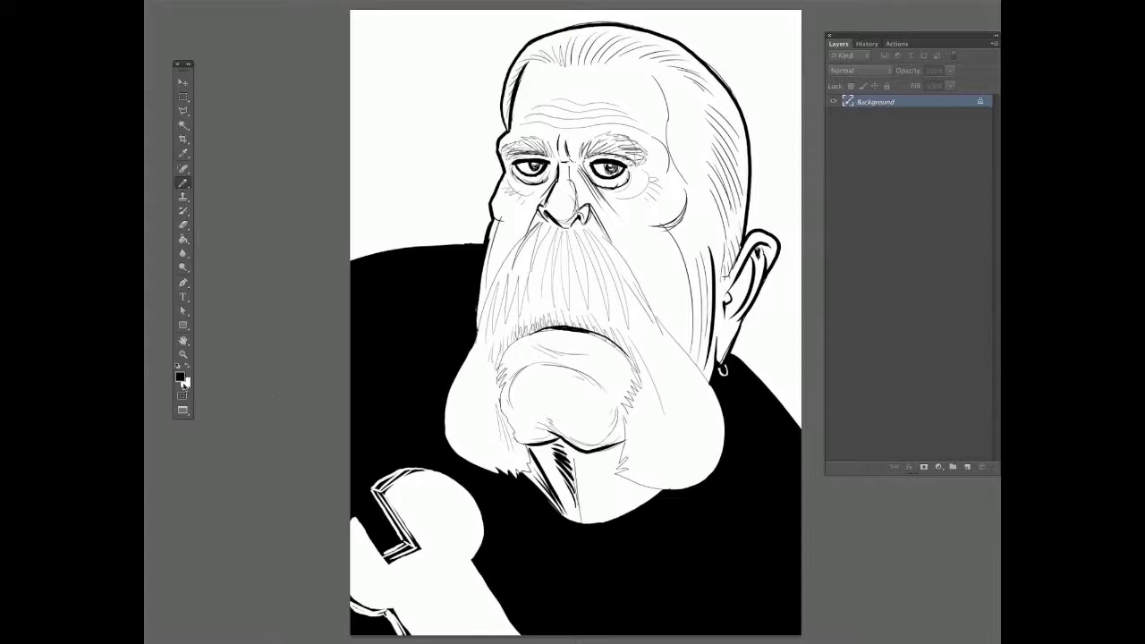
Step: Paint light grey strokes along the mustache, mouth and chin
{"action": "key", "text": "Return"}
{"action": "mouse_move", "coordinate": [497, 320]}
{"action": "left_mouse_down"}
{"action": "mouse_move", "coordinate": [490, 295]}
{"action": "mouse_move", "coordinate": [528, 234]}
{"action": "mouse_move", "coordinate": [578, 222]}
{"action": "mouse_move", "coordinate": [626, 264]}
{"action": "mouse_move", "coordinate": [703, 376]}
{"action": "left_mouse_up"}
{"action": "mouse_move", "coordinate": [624, 456]}
{"action": "left_mouse_down"}
{"action": "mouse_move", "coordinate": [639, 390]}
{"action": "mouse_move", "coordinate": [611, 338]}
{"action": "left_mouse_up"}
{"action": "mouse_move", "coordinate": [544, 327]}
{"action": "left_mouse_down"}
{"action": "mouse_move", "coordinate": [522, 337]}
{"action": "mouse_move", "coordinate": [497, 376]}
{"action": "mouse_move", "coordinate": [527, 460]}
{"action": "left_mouse_up"}
{"action": "mouse_move", "coordinate": [651, 386]}
{"action": "left_mouse_down"}
{"action": "mouse_move", "coordinate": [629, 338]}
{"action": "mouse_move", "coordinate": [599, 324]}
{"action": "mouse_move", "coordinate": [524, 328]}
{"action": "mouse_move", "coordinate": [488, 367]}
{"action": "left_mouse_up"}
{"action": "mouse_move", "coordinate": [522, 328]}
{"action": "left_mouse_down"}
{"action": "mouse_move", "coordinate": [562, 315]}
{"action": "mouse_move", "coordinate": [657, 376]}
{"action": "mouse_move", "coordinate": [640, 402]}
{"action": "left_mouse_up"}
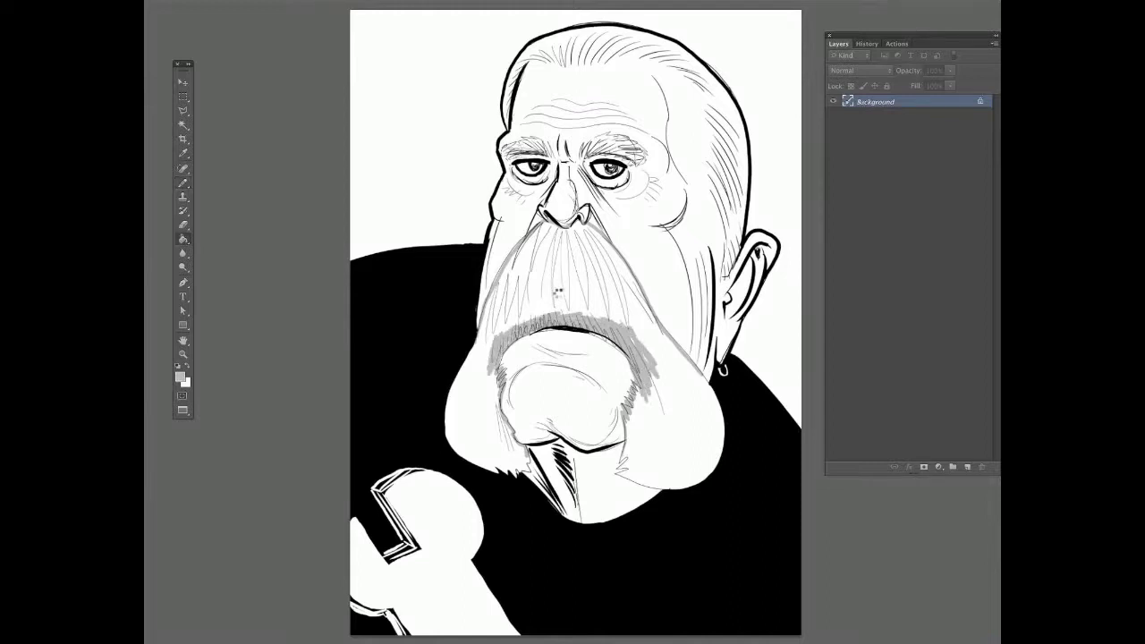
Step: Fill both halves of the beard grey with the Paint Bucket
{"action": "key", "text": "g"}
{"action": "left_click", "coordinate": [541, 304]}
{"action": "left_click", "coordinate": [615, 322]}
{"action": "key", "text": "b"}
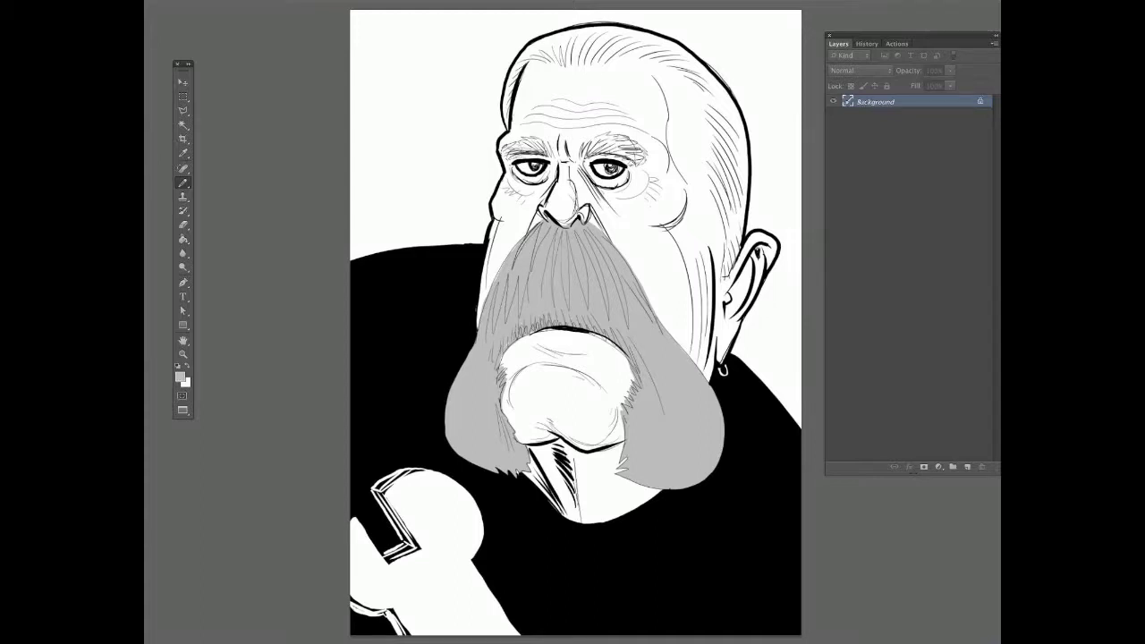
Step: Paint grey hair strokes into both eyebrows and across the top of the head
{"action": "left_click_drag", "start_coordinate": [553, 148], "coordinate": [499, 154]}
{"action": "mouse_move", "coordinate": [612, 143]}
{"action": "left_mouse_down"}
{"action": "mouse_move", "coordinate": [581, 148]}
{"action": "mouse_move", "coordinate": [592, 136]}
{"action": "left_mouse_up"}
{"action": "left_click_drag", "start_coordinate": [646, 163], "coordinate": [613, 148]}
{"action": "left_click_drag", "start_coordinate": [527, 57], "coordinate": [508, 115]}
{"action": "mouse_move", "coordinate": [615, 56]}
{"action": "left_mouse_down"}
{"action": "mouse_move", "coordinate": [522, 63]}
{"action": "mouse_move", "coordinate": [706, 152]}
{"action": "mouse_move", "coordinate": [730, 268]}
{"action": "mouse_move", "coordinate": [720, 276]}
{"action": "left_mouse_up"}
{"action": "left_click_drag", "start_coordinate": [701, 77], "coordinate": [693, 86]}
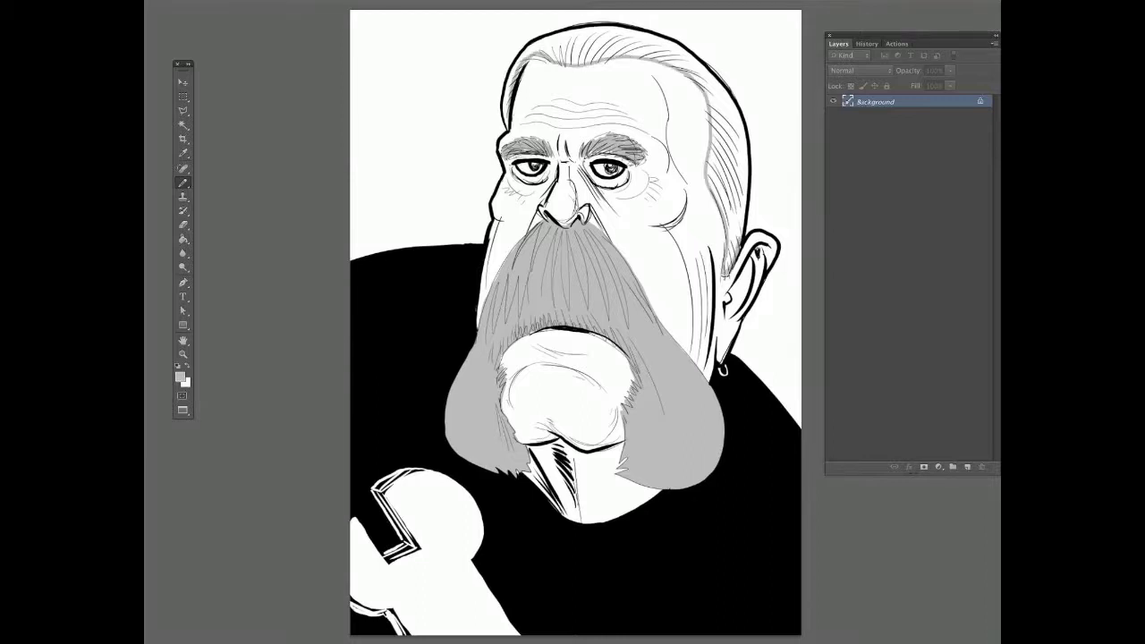
Step: Fill the hair on top of the head grey and darken the patch beside the ear
{"action": "key", "text": "g"}
{"action": "left_click", "coordinate": [681, 88]}
{"action": "key", "text": "b"}
{"action": "left_click_drag", "start_coordinate": [730, 252], "coordinate": [727, 270]}
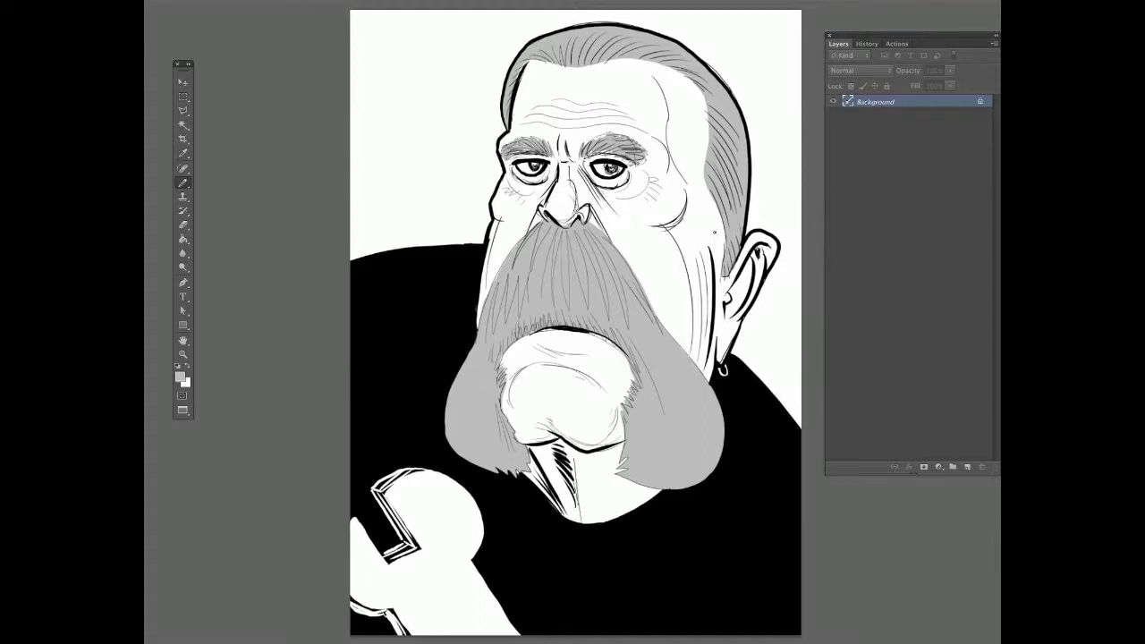
{"action": "key", "text": "ctrl+shift+s"}
Step: Save the caricature as a JPEG in the Pictures folder, named after its subject
{"action": "type", "text": "paul teutul sr"}
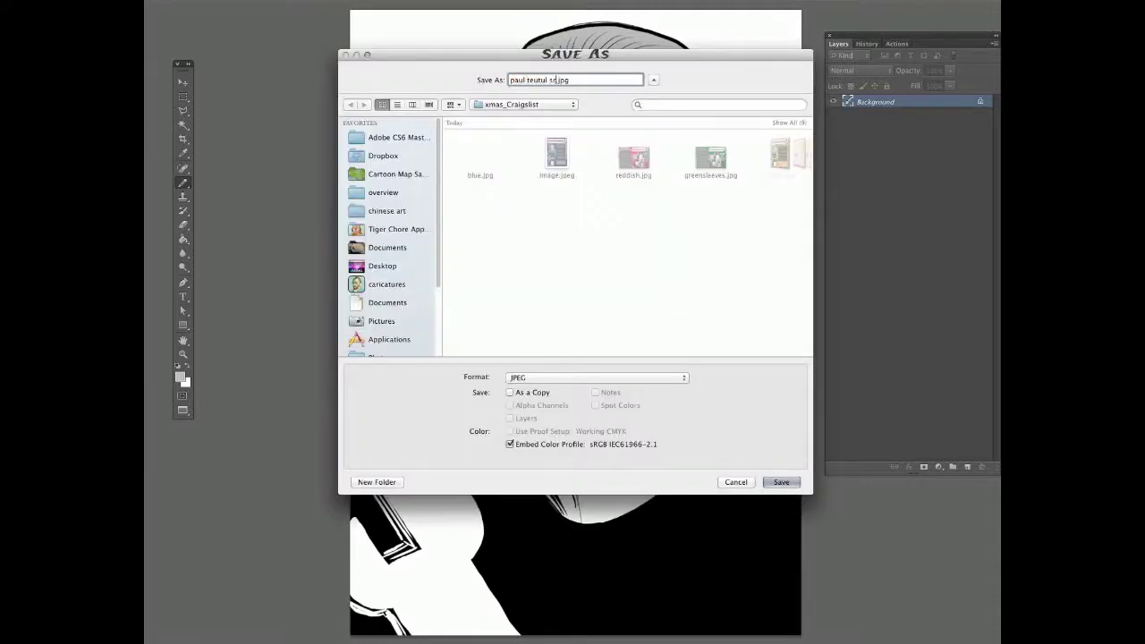
{"action": "left_click", "coordinate": [381, 320]}
{"action": "left_click", "coordinate": [510, 377]}
{"action": "left_click", "coordinate": [514, 366]}
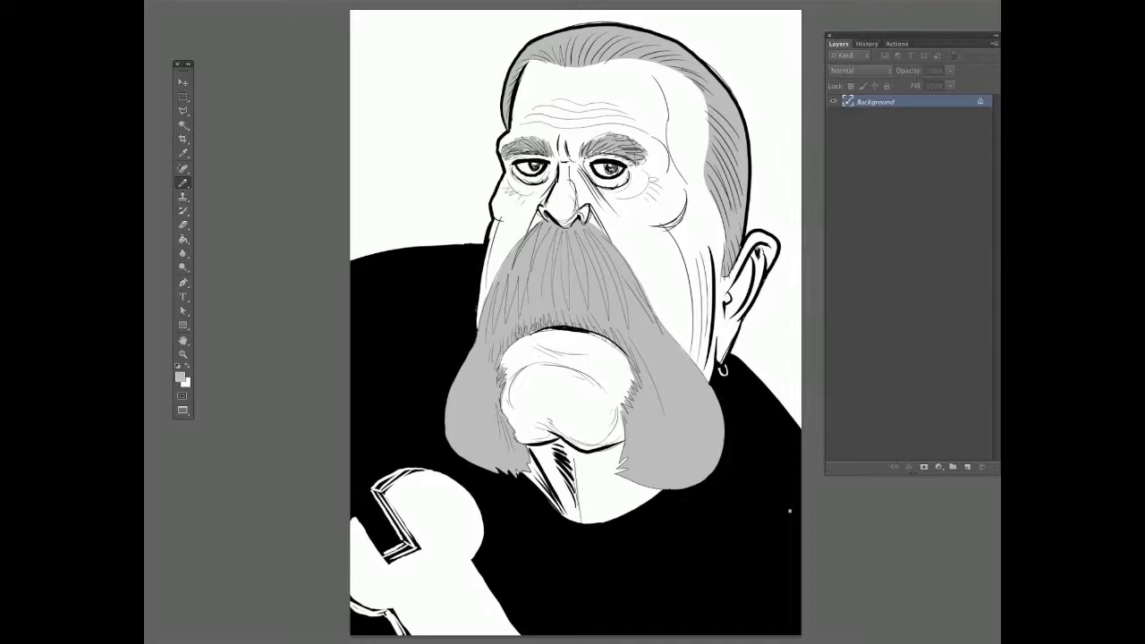
{"action": "left_click", "coordinate": [180, 376]}
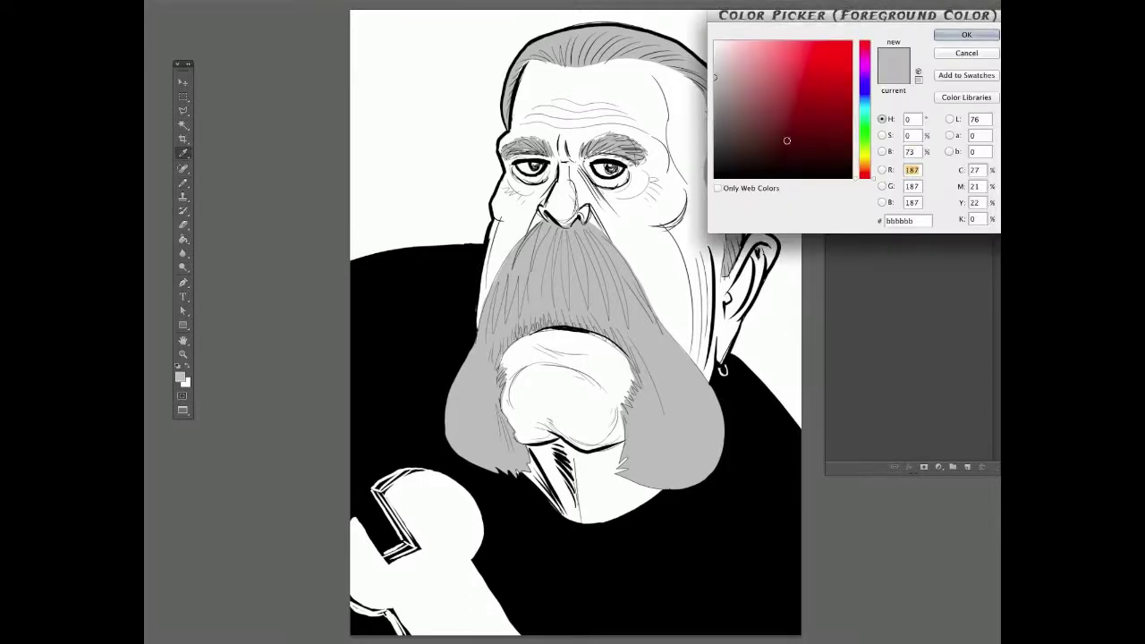
Step: Paint a red wavy smoke line from the mouth plus red strokes around eyes, cheeks, chin and nose
{"action": "left_click", "coordinate": [941, 47]}
{"action": "mouse_move", "coordinate": [565, 329]}
{"action": "left_mouse_down"}
{"action": "mouse_move", "coordinate": [519, 310]}
{"action": "mouse_move", "coordinate": [324, 161]}
{"action": "left_mouse_up"}
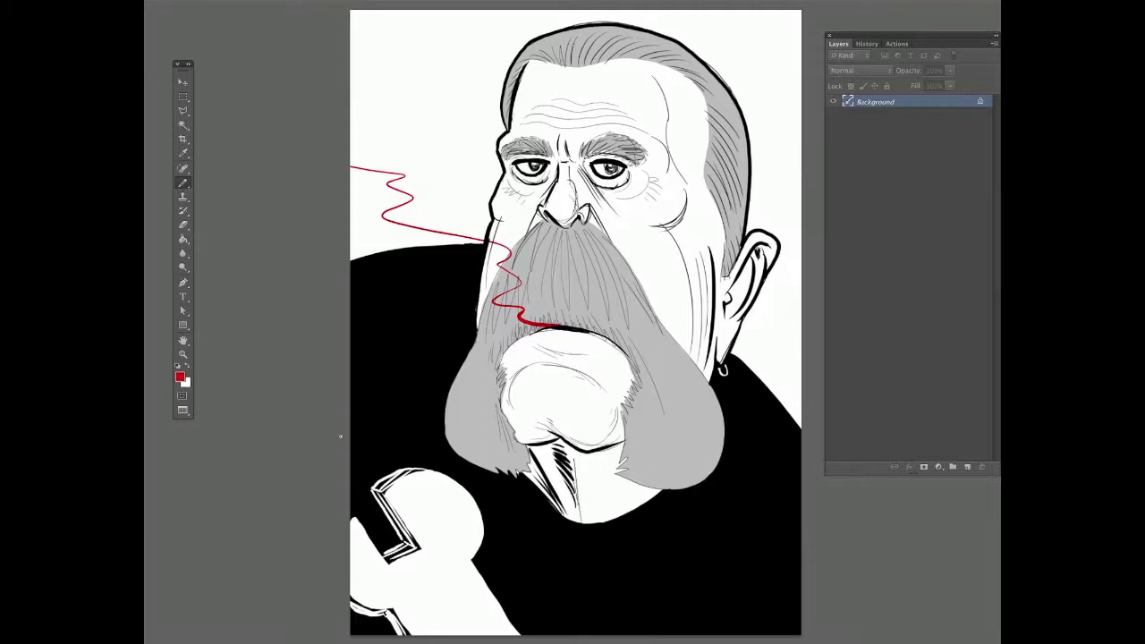
{"action": "left_click_drag", "start_coordinate": [590, 165], "coordinate": [619, 177]}
{"action": "left_click_drag", "start_coordinate": [515, 165], "coordinate": [544, 173]}
{"action": "mouse_move", "coordinate": [685, 199]}
{"action": "left_mouse_down"}
{"action": "mouse_move", "coordinate": [676, 254]}
{"action": "mouse_move", "coordinate": [694, 329]}
{"action": "left_mouse_up"}
{"action": "left_click_drag", "start_coordinate": [506, 210], "coordinate": [486, 290]}
{"action": "left_click_drag", "start_coordinate": [535, 453], "coordinate": [570, 517]}
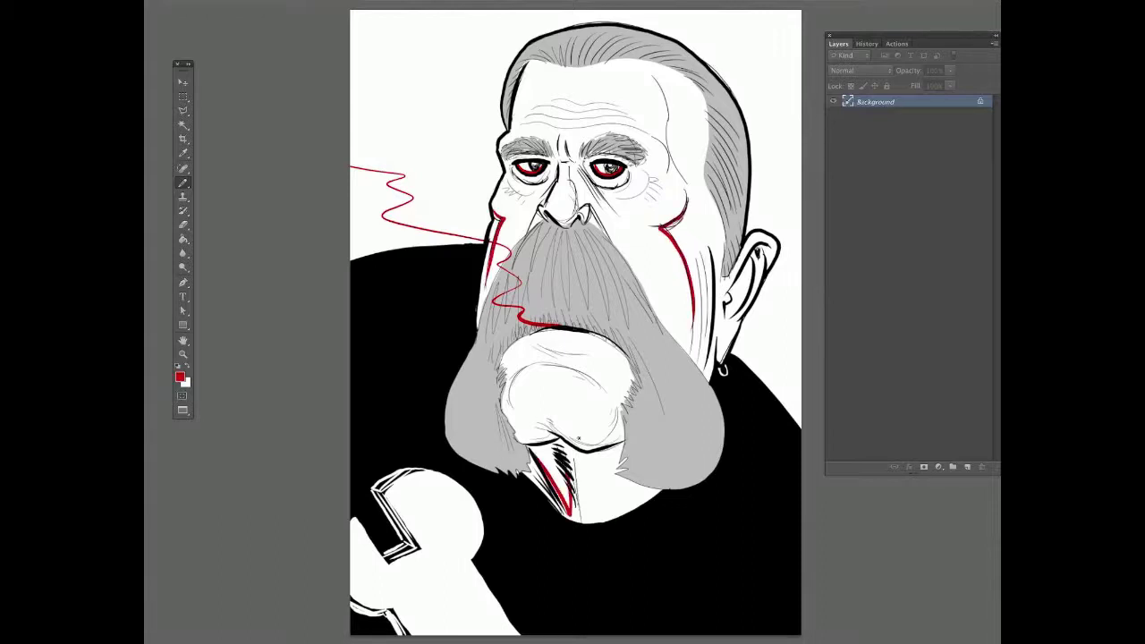
{"action": "left_click_drag", "start_coordinate": [579, 439], "coordinate": [538, 417]}
{"action": "mouse_move", "coordinate": [565, 179]}
{"action": "left_mouse_down"}
{"action": "mouse_move", "coordinate": [574, 225]}
{"action": "mouse_move", "coordinate": [608, 243]}
{"action": "left_mouse_up"}
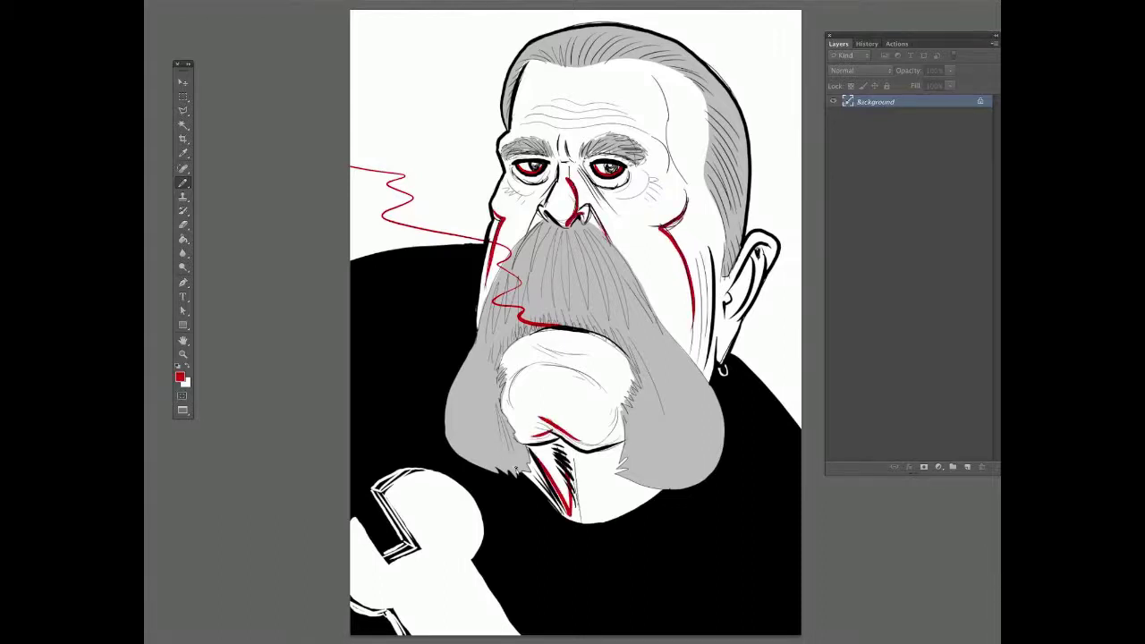
Step: Try red fills on the wrench and background, then undo them
{"action": "key", "text": "g"}
{"action": "left_click", "coordinate": [434, 534]}
{"action": "left_click", "coordinate": [394, 206]}
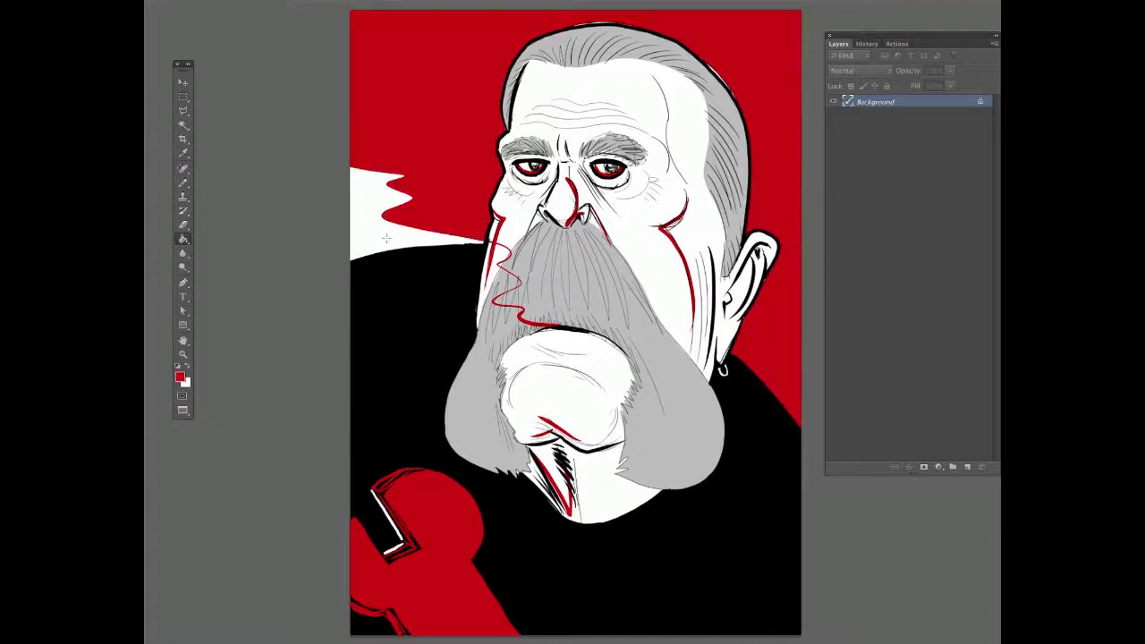
{"action": "left_click", "coordinate": [376, 238]}
{"action": "key", "text": "ctrl+alt+z"}
{"action": "key", "text": "ctrl+alt+z"}
{"action": "key", "text": "ctrl+alt+z"}
{"action": "key", "text": "ctrl+alt+z"}
{"action": "key", "text": "ctrl+alt+z"}
{"action": "key", "text": "ctrl+alt+z"}
{"action": "key", "text": "ctrl+alt+z"}
{"action": "key", "text": "ctrl+alt+z"}
{"action": "key", "text": "ctrl+alt+z"}
{"action": "key", "text": "ctrl+alt+z"}
Step: Fill the background dark red on both sides of the smoke line
{"action": "left_click", "coordinate": [180, 376]}
{"action": "left_click_drag", "start_coordinate": [802, 146], "coordinate": [844, 120]}
{"action": "key", "text": "Return"}
{"action": "left_click", "coordinate": [371, 240]}
{"action": "left_click", "coordinate": [375, 108]}
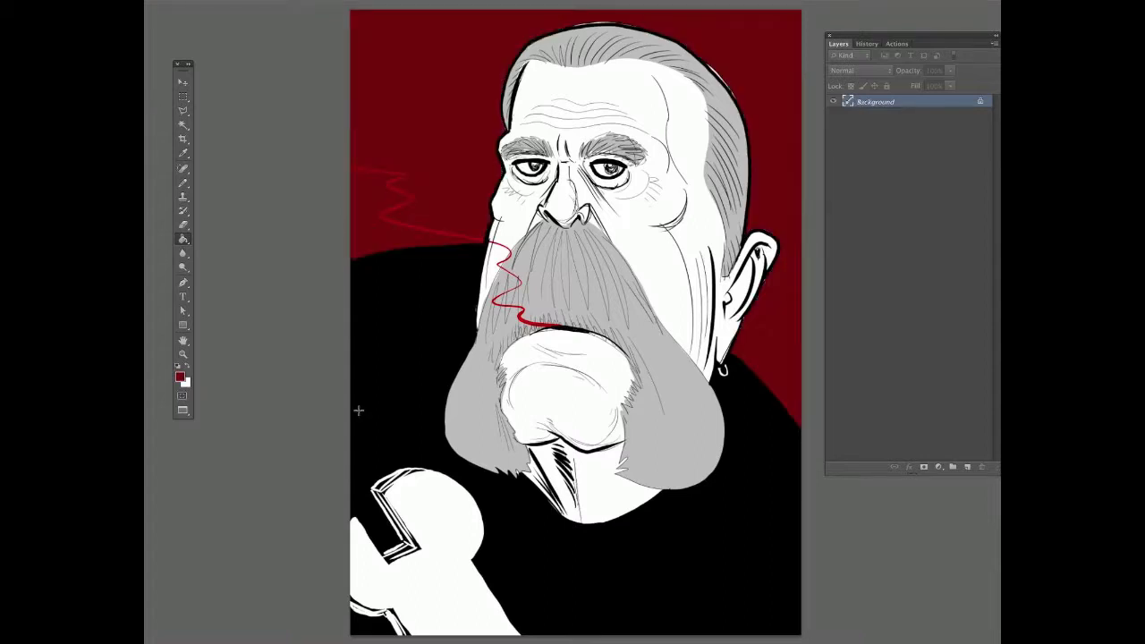
Step: Fill the face, ears and neck skin with teal-blue
{"action": "left_click_drag", "start_coordinate": [864, 176], "coordinate": [862, 98]}
{"action": "key", "text": "Return"}
{"action": "left_click", "coordinate": [540, 405]}
{"action": "key", "text": "ctrl+z"}
{"action": "left_click", "coordinate": [542, 419]}
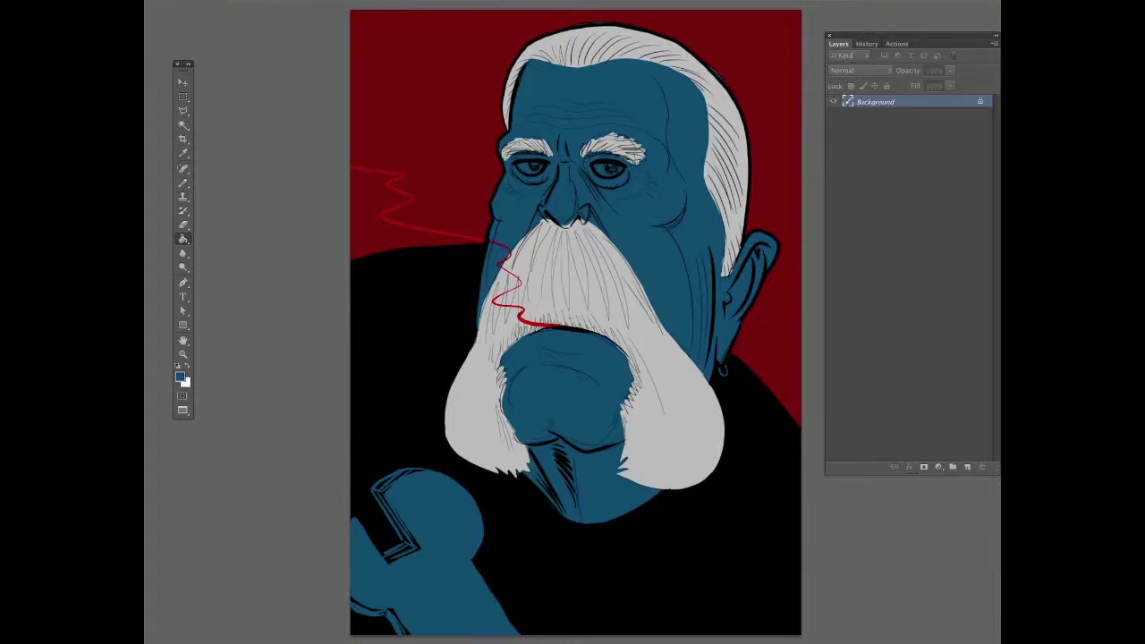
Step: Reset the colours and fill both eye whites with white, undoing a trial beard fill
{"action": "key", "text": "d"}
{"action": "key", "text": "x"}
{"action": "left_click", "coordinate": [600, 169]}
{"action": "left_click", "coordinate": [525, 169]}
{"action": "left_click", "coordinate": [472, 442]}
{"action": "key", "text": "ctrl+z"}
{"action": "key", "text": "ctrl+z"}
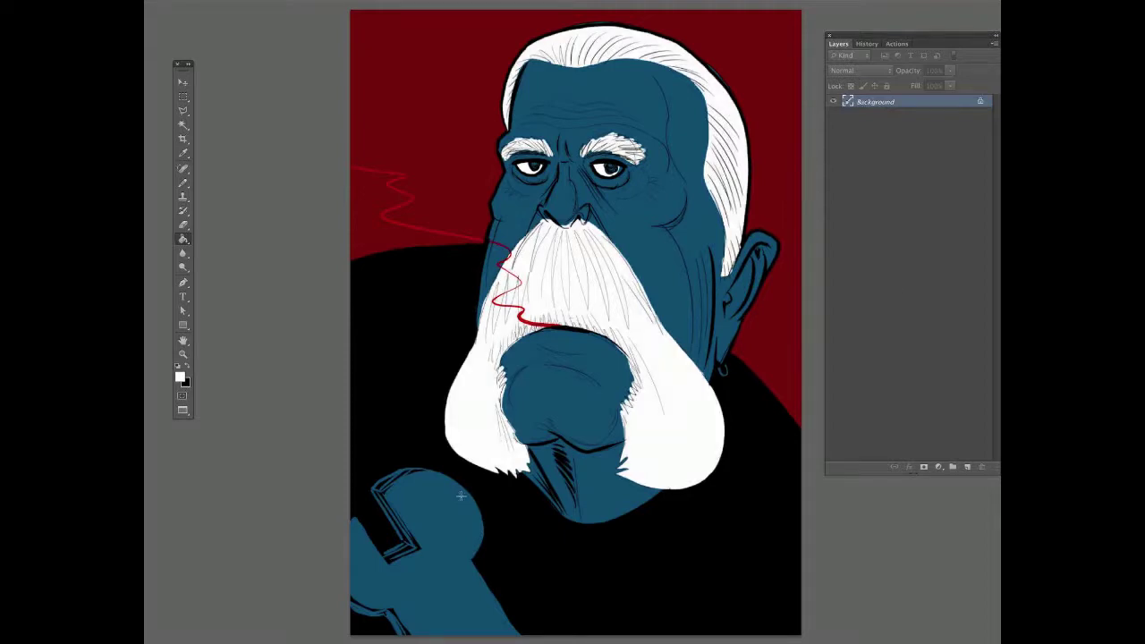
Step: Cover the smoke line with the sampled dark red background colour
{"action": "left_click", "coordinate": [529, 323]}
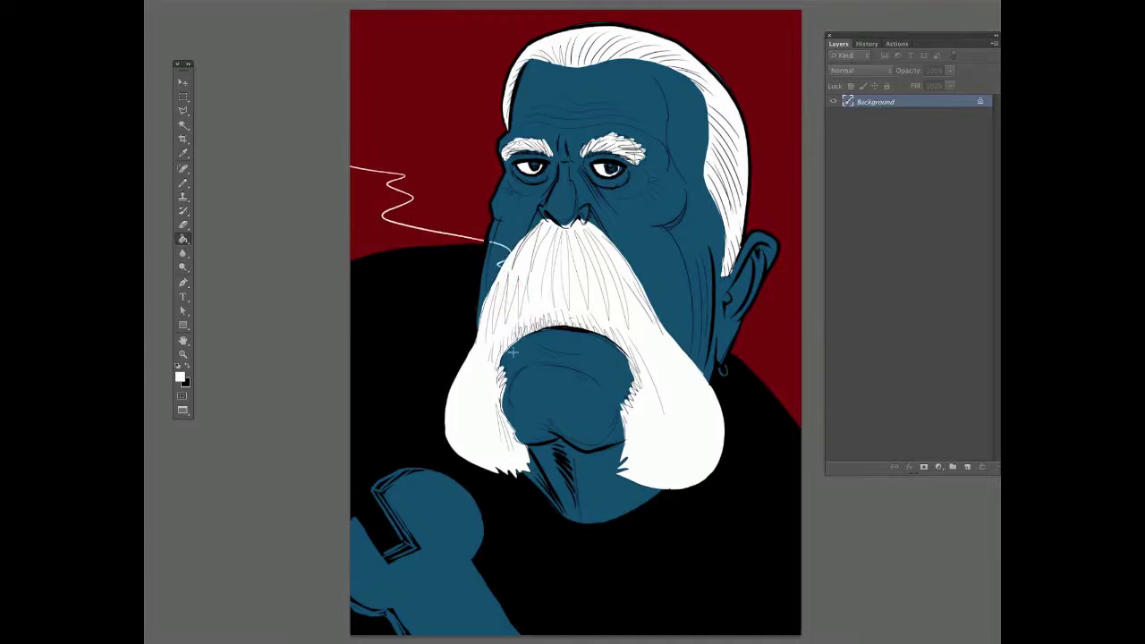
{"action": "left_click", "coordinate": [454, 223], "text": "alt"}
{"action": "left_click", "coordinate": [488, 240]}
{"action": "scroll", "coordinate": [488, 340], "scroll_direction": "up", "scroll_amount": 5}
Step: Fill the three stray white streaks with the sampled teal-blue skin colour
{"action": "left_click", "coordinate": [329, 444], "text": "alt"}
{"action": "left_click", "coordinate": [371, 474]}
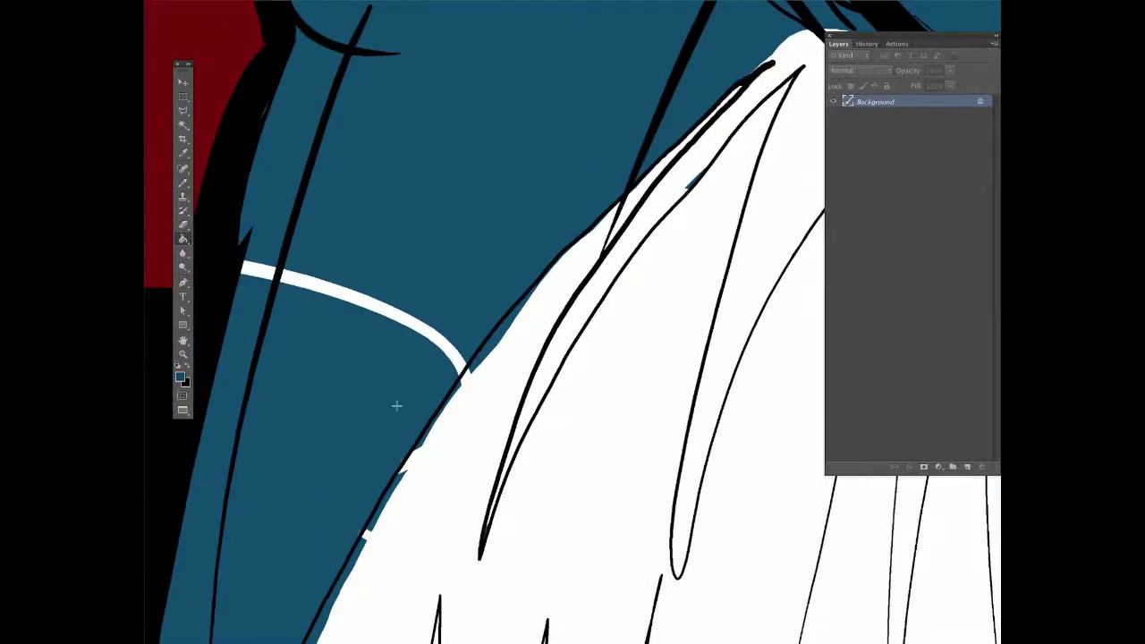
{"action": "left_click", "coordinate": [393, 318]}
{"action": "left_click", "coordinate": [258, 271]}
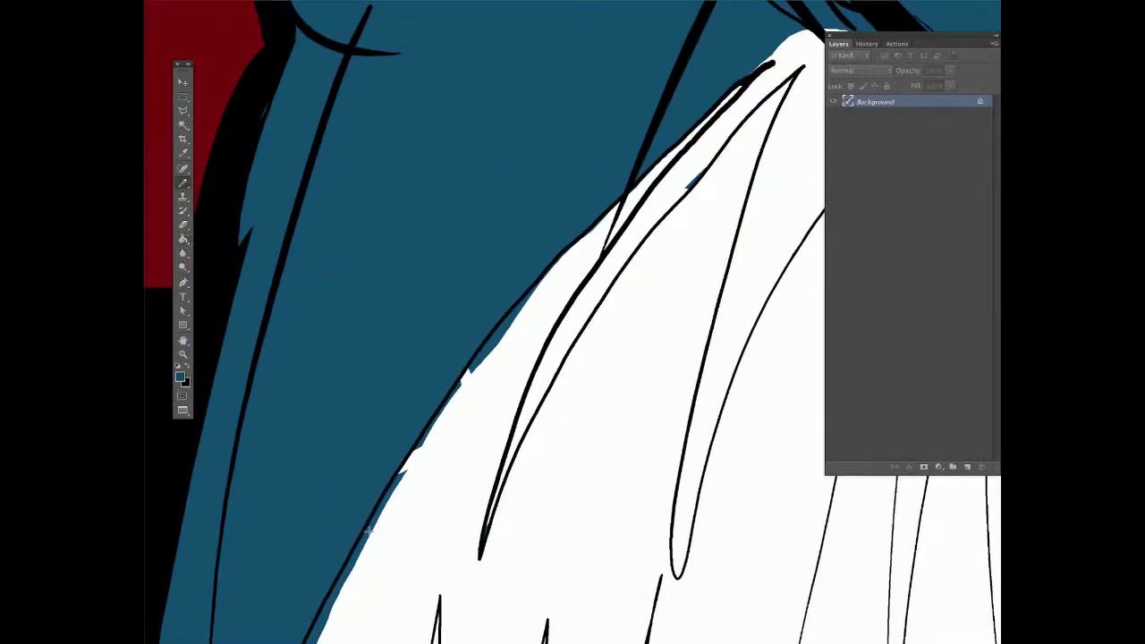
{"action": "left_click_drag", "start_coordinate": [326, 592], "coordinate": [419, 438]}
{"action": "scroll", "coordinate": [419, 438], "scroll_direction": "down", "scroll_amount": 3}
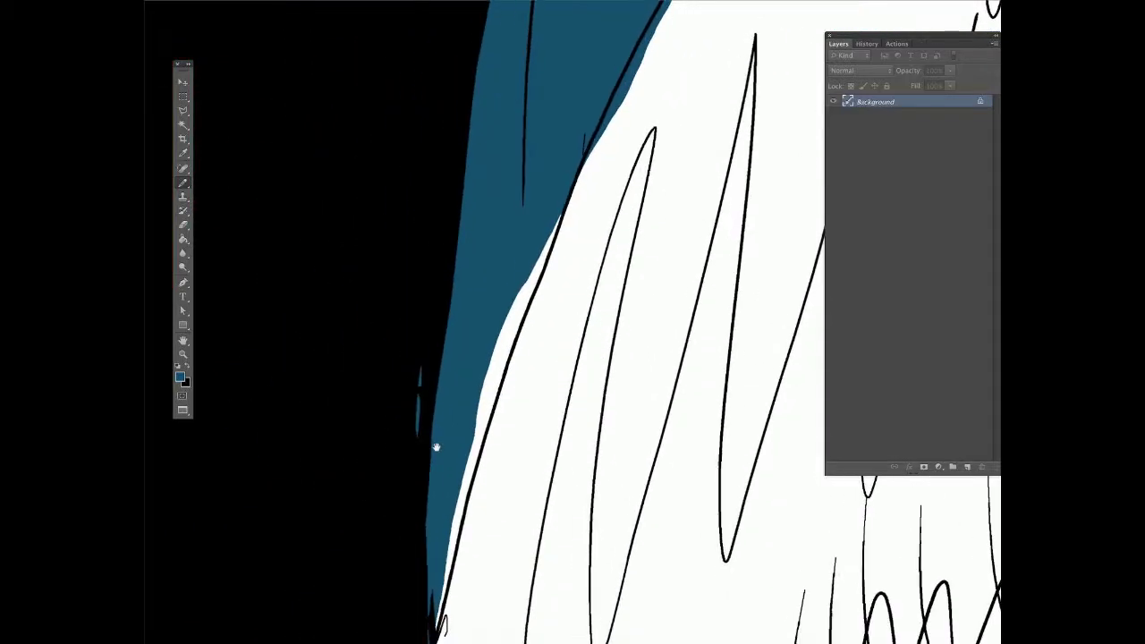
Step: Hide the panels and zoom in and out to review the whole artwork
{"action": "key", "text": "Tab"}
{"action": "scroll", "coordinate": [481, 417], "scroll_direction": "up", "scroll_amount": 2}
{"action": "scroll", "coordinate": [455, 432], "scroll_direction": "up", "scroll_amount": 2}
{"action": "scroll", "coordinate": [567, 504], "scroll_direction": "up", "scroll_amount": 2}
{"action": "scroll", "coordinate": [506, 505], "scroll_direction": "down", "scroll_amount": 2}
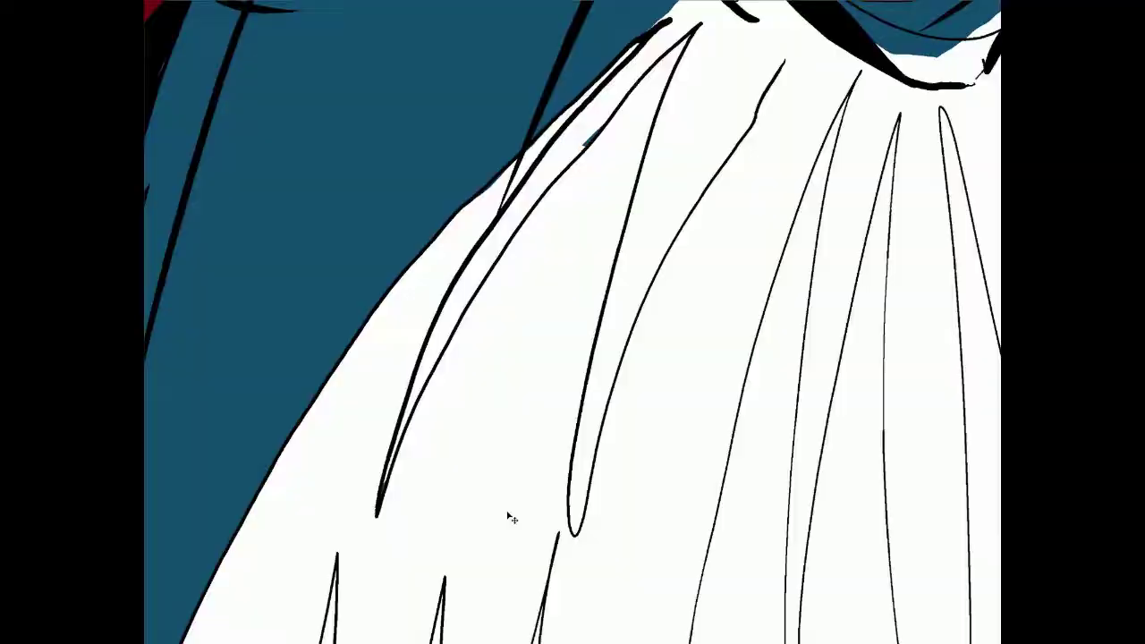
{"action": "scroll", "coordinate": [506, 511], "scroll_direction": "down", "scroll_amount": 3}
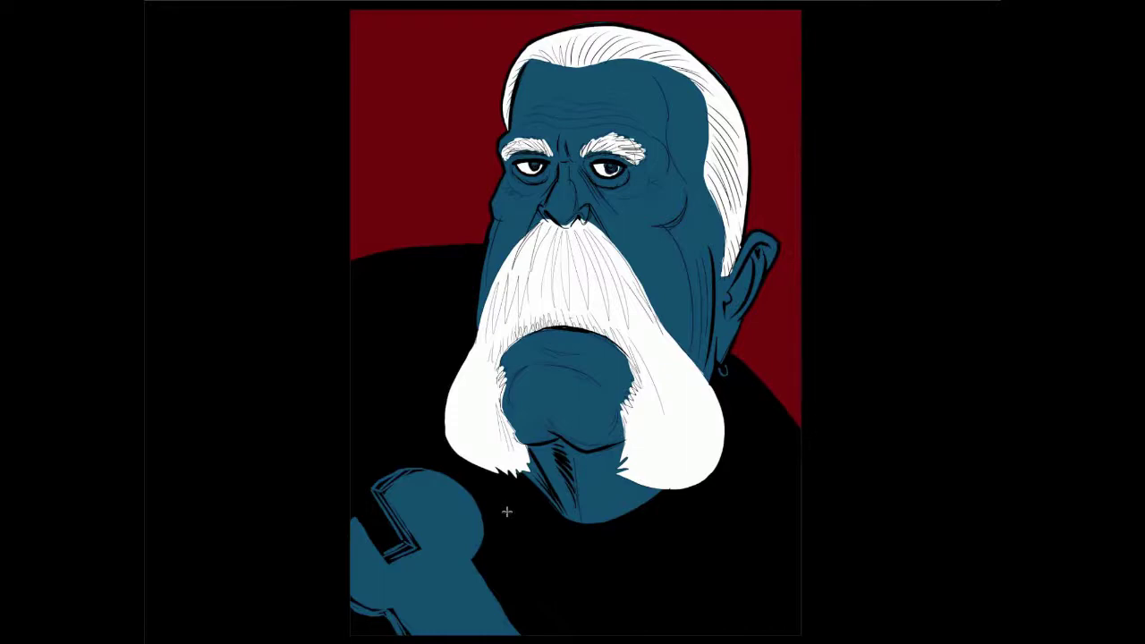
{"action": "key", "text": "ctrl+minus"}
{"action": "key", "text": "ctrl+minus"}
{"action": "key", "text": "ctrl+minus"}
{"action": "key", "text": "ctrl+minus"}
{"action": "key", "text": "ctrl+minus"}
{"action": "key", "text": "ctrl+minus"}
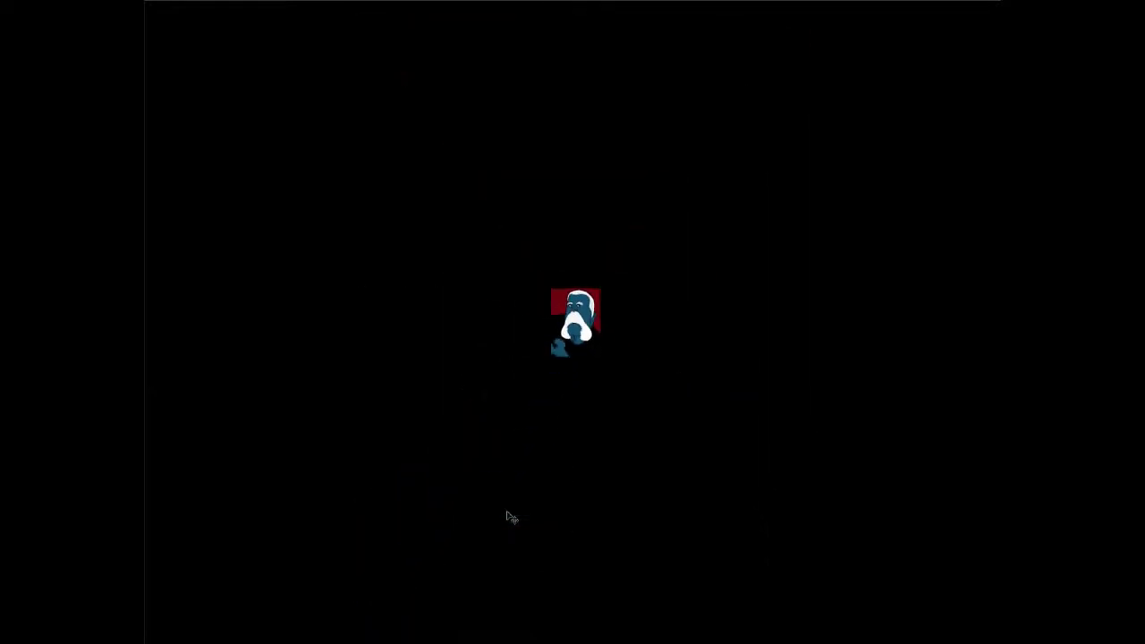
{"action": "key", "text": "ctrl+plus"}
{"action": "key", "text": "ctrl+plus"}
{"action": "key", "text": "ctrl+plus"}
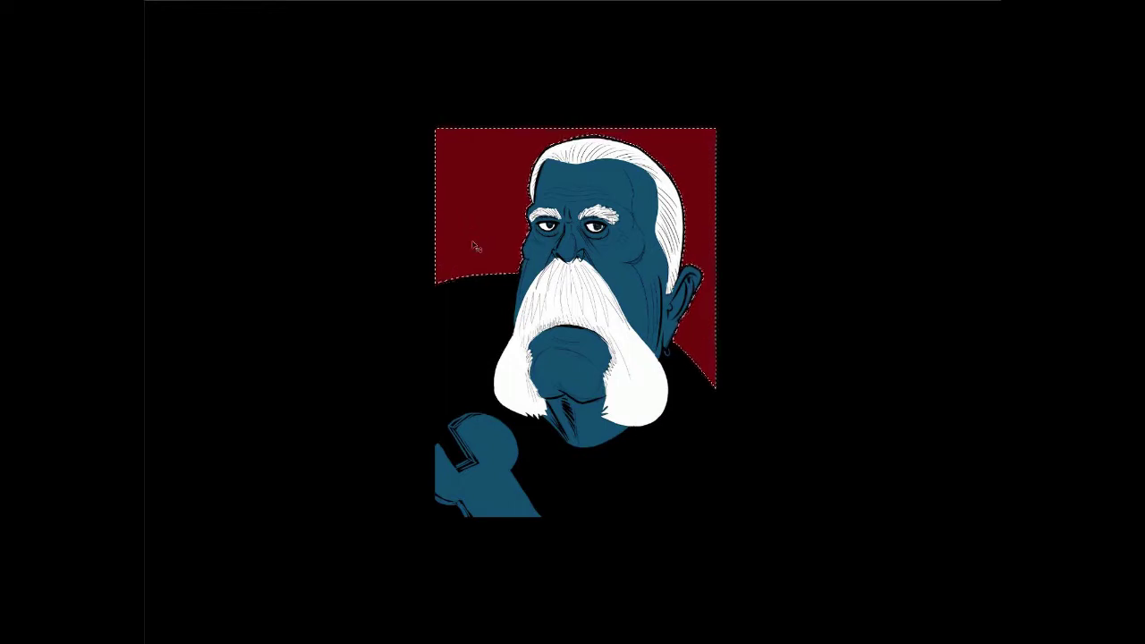
Step: Redraw the shoulder line in black, covering the red above both shoulders
{"action": "left_click_drag", "start_coordinate": [522, 268], "coordinate": [412, 261]}
{"action": "left_click_drag", "start_coordinate": [679, 338], "coordinate": [713, 360]}
{"action": "left_click_drag", "start_coordinate": [429, 265], "coordinate": [467, 269]}
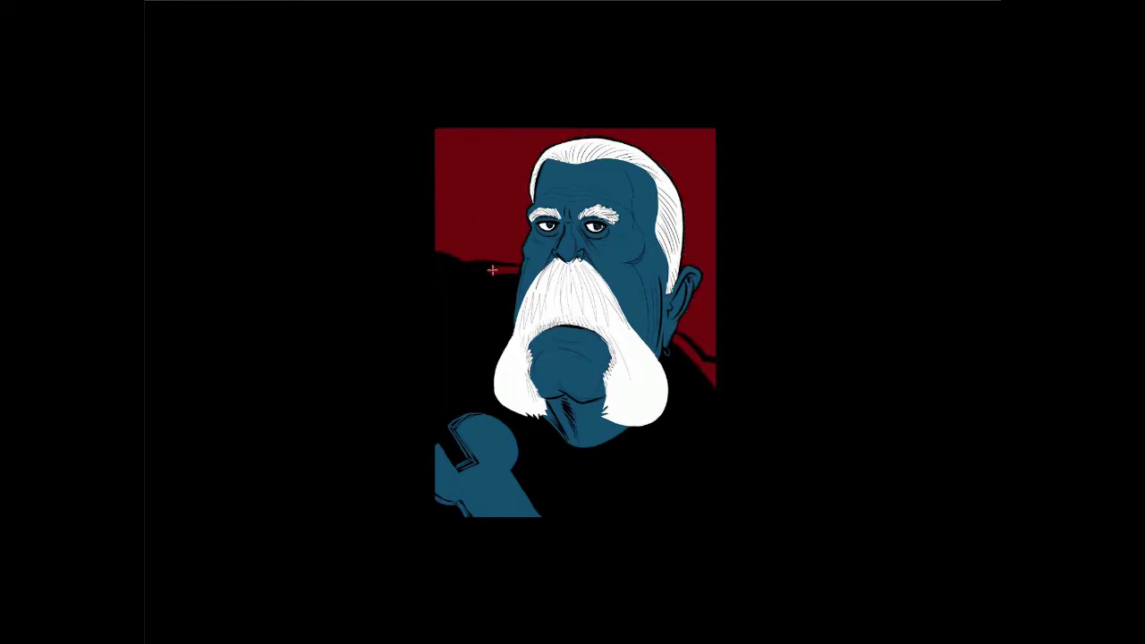
{"action": "left_click_drag", "start_coordinate": [467, 269], "coordinate": [417, 263]}
{"action": "mouse_move", "coordinate": [712, 365]}
{"action": "left_mouse_down"}
{"action": "mouse_move", "coordinate": [679, 332]}
{"action": "mouse_move", "coordinate": [712, 366]}
{"action": "left_mouse_up"}
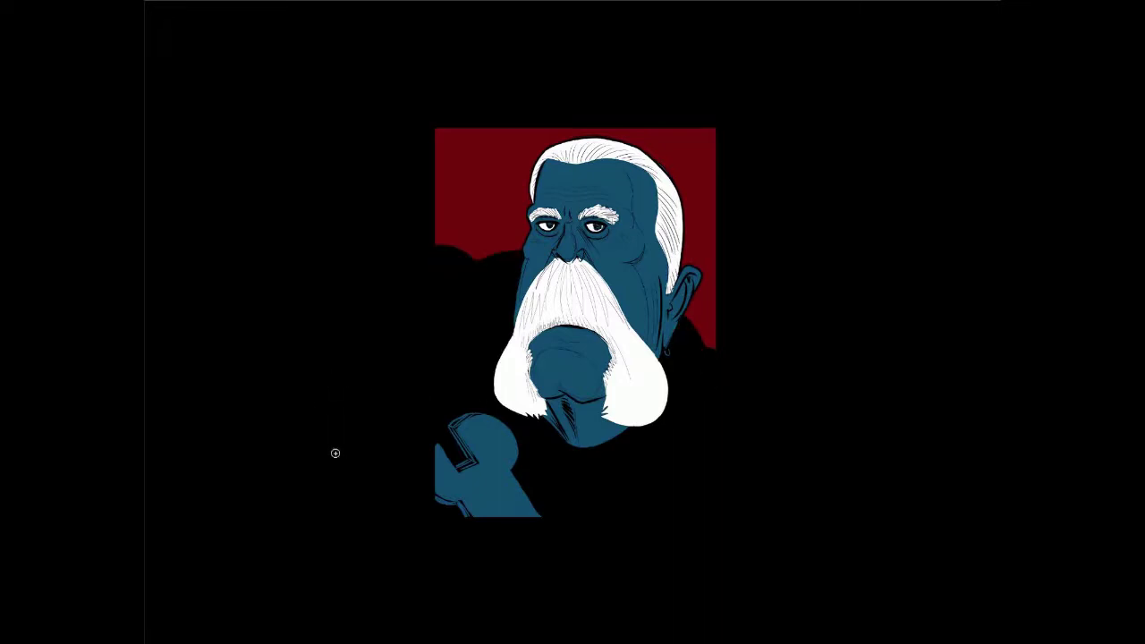
{"action": "key", "text": "ctrl+z"}
Step: Show the panels and Paint Bucket-fill the shirt and shoulders dark grey
{"action": "key", "text": "Tab"}
{"action": "left_click", "coordinate": [179, 376]}
{"action": "key", "text": "Return"}
{"action": "key", "text": "g"}
{"action": "left_click", "coordinate": [451, 403]}
{"action": "key", "text": "ctrl+z"}
{"action": "left_click", "coordinate": [446, 376]}
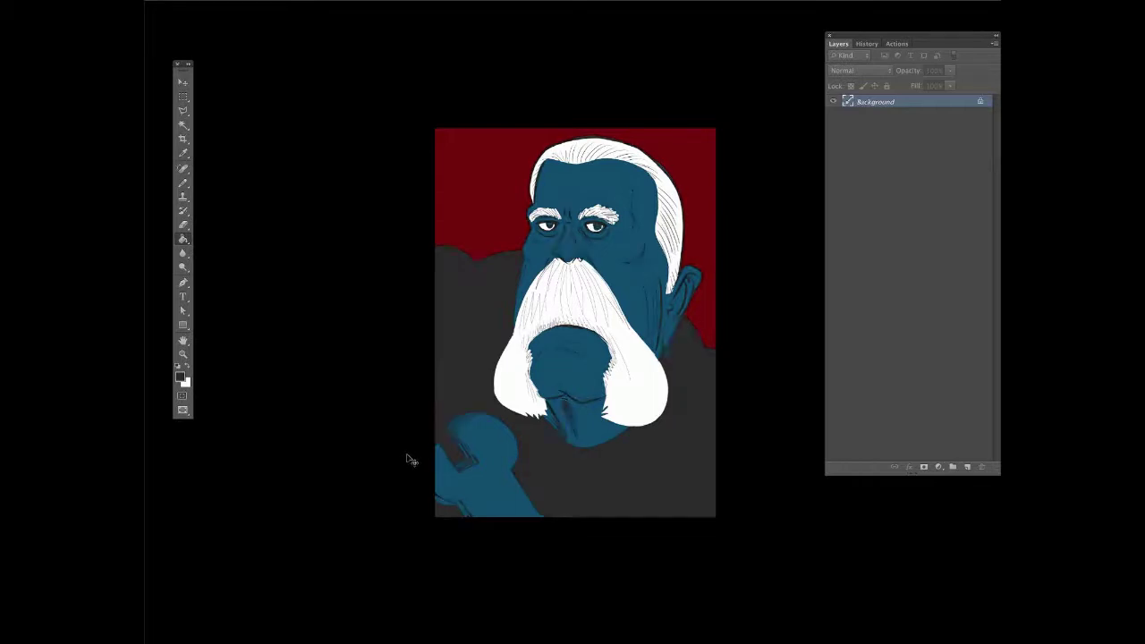
Step: Replace the grey shirt fill with a very dark navy blue
{"action": "key", "text": "ctrl+z"}
{"action": "left_click", "coordinate": [180, 377]}
{"action": "left_click", "coordinate": [864, 101]}
{"action": "left_click", "coordinate": [796, 160]}
{"action": "key", "text": "Return"}
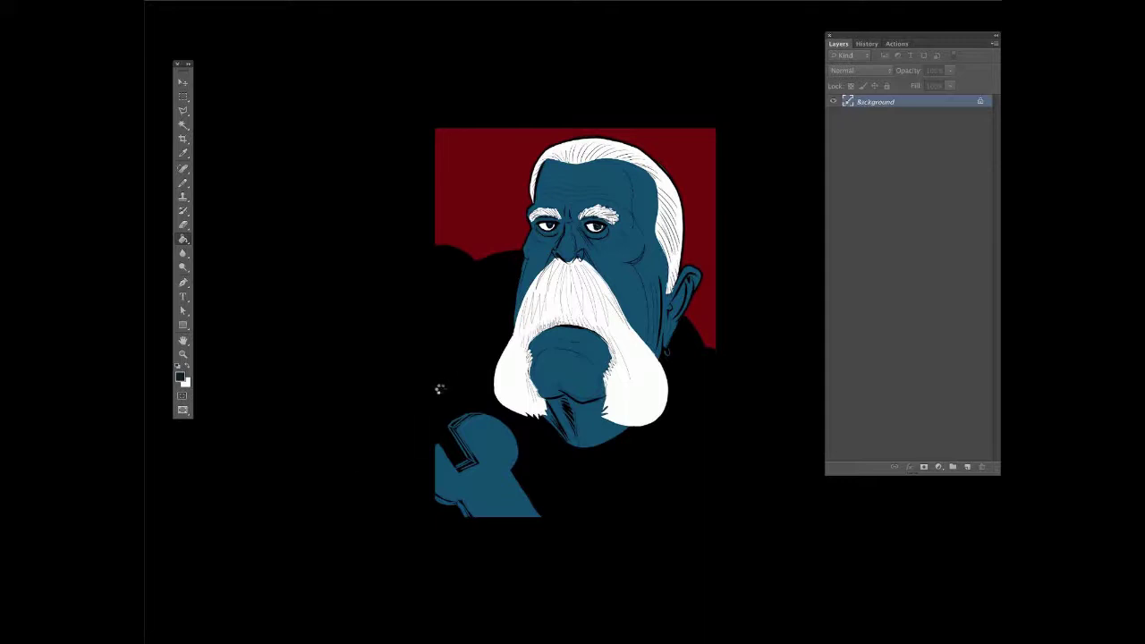
{"action": "left_click", "coordinate": [440, 388]}
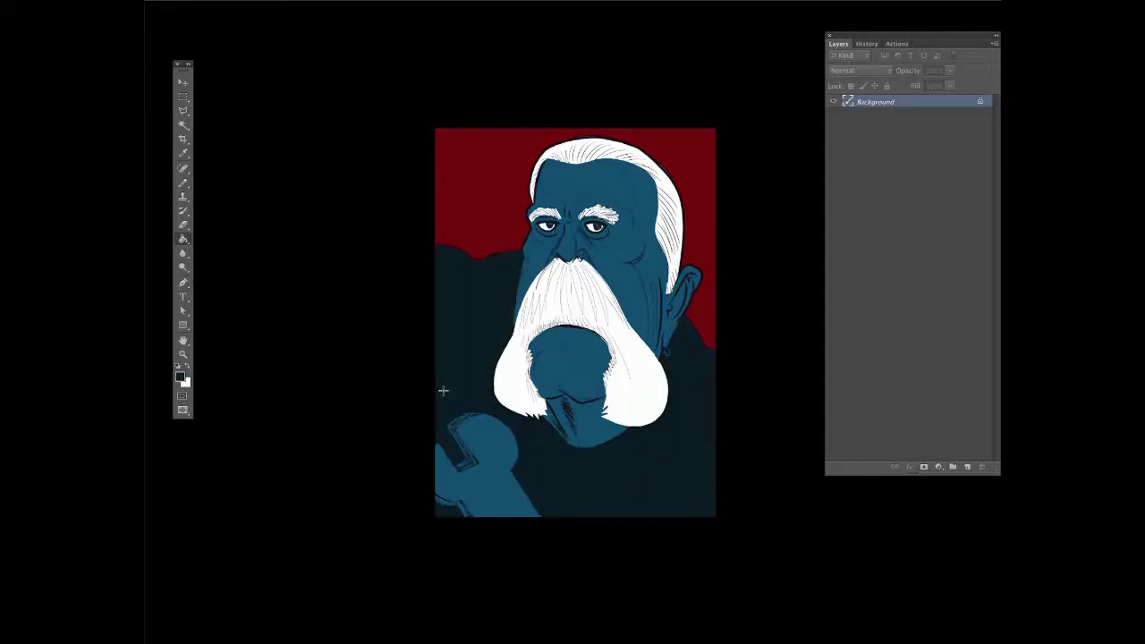
Step: Make white the painting colour and switch to the Eraser
{"action": "left_click", "coordinate": [179, 376]}
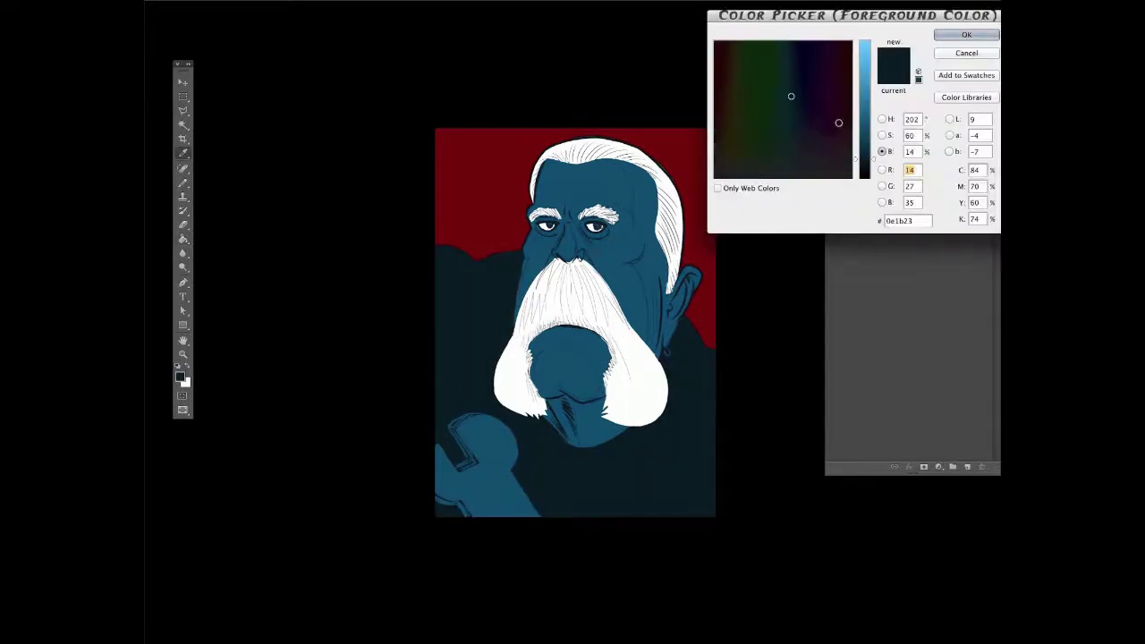
{"action": "left_click", "coordinate": [946, 36]}
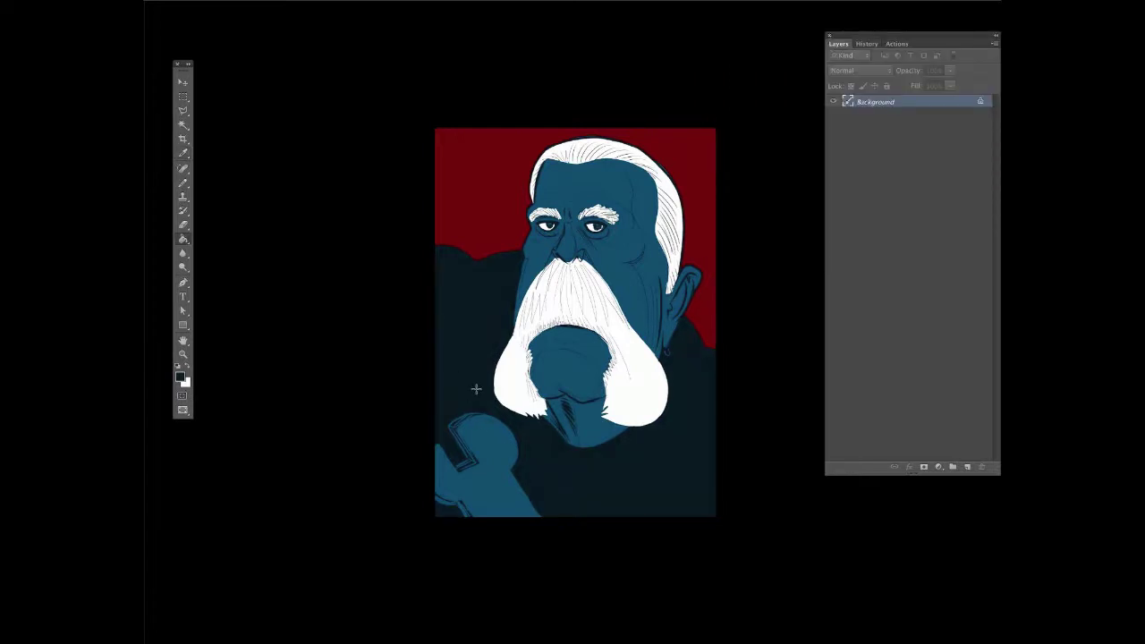
{"action": "key", "text": "x"}
{"action": "key", "text": "e"}
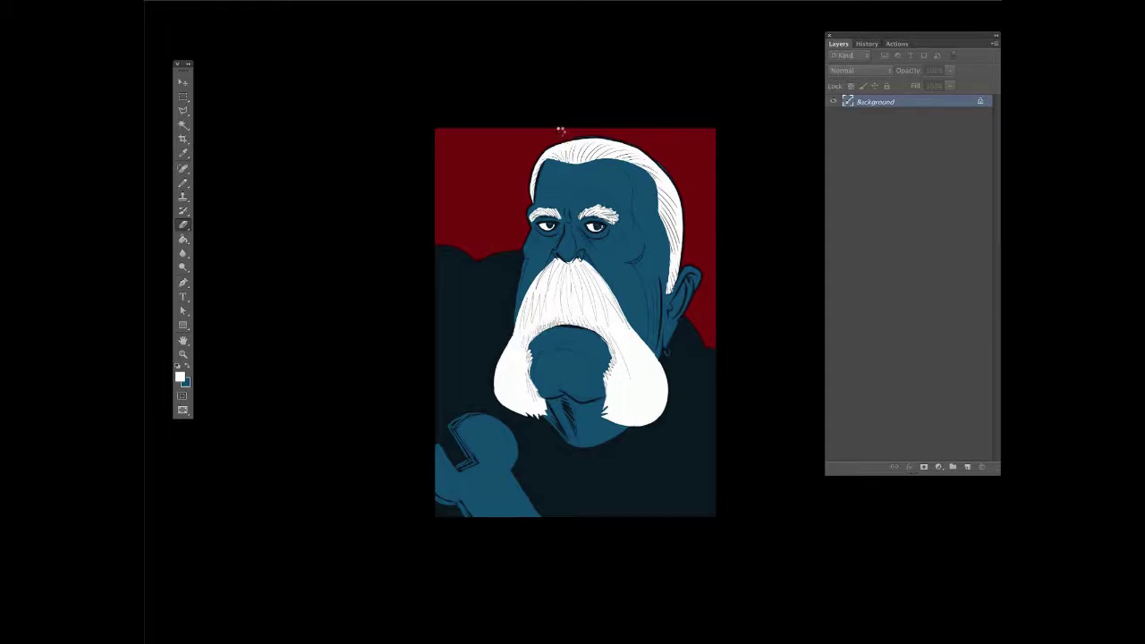
Step: Sample the skin blue and hand-letter the signature 'DAN' with a flourish in the lower-right corner
{"action": "key", "text": "ctrl+i"}
{"action": "key", "text": "ctrl+i"}
{"action": "scroll", "coordinate": [641, 475], "scroll_direction": "up", "scroll_amount": 4}
{"action": "left_click", "coordinate": [435, 293], "text": "alt"}
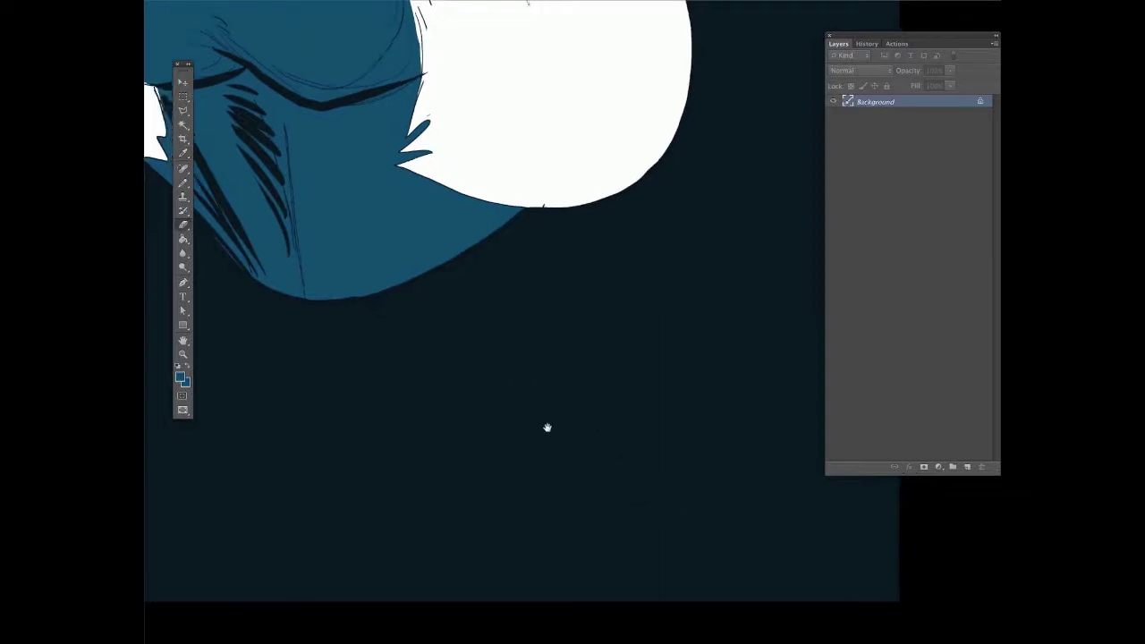
{"action": "scroll", "coordinate": [541, 447], "scroll_direction": "right", "scroll_amount": 5}
{"action": "mouse_move", "coordinate": [527, 465]}
{"action": "left_mouse_down"}
{"action": "mouse_move", "coordinate": [519, 501]}
{"action": "mouse_move", "coordinate": [472, 526]}
{"action": "left_mouse_up"}
{"action": "mouse_move", "coordinate": [535, 514]}
{"action": "left_mouse_down"}
{"action": "mouse_move", "coordinate": [551, 469]}
{"action": "mouse_move", "coordinate": [559, 515]}
{"action": "mouse_move", "coordinate": [586, 463]}
{"action": "mouse_move", "coordinate": [656, 490]}
{"action": "left_mouse_up"}
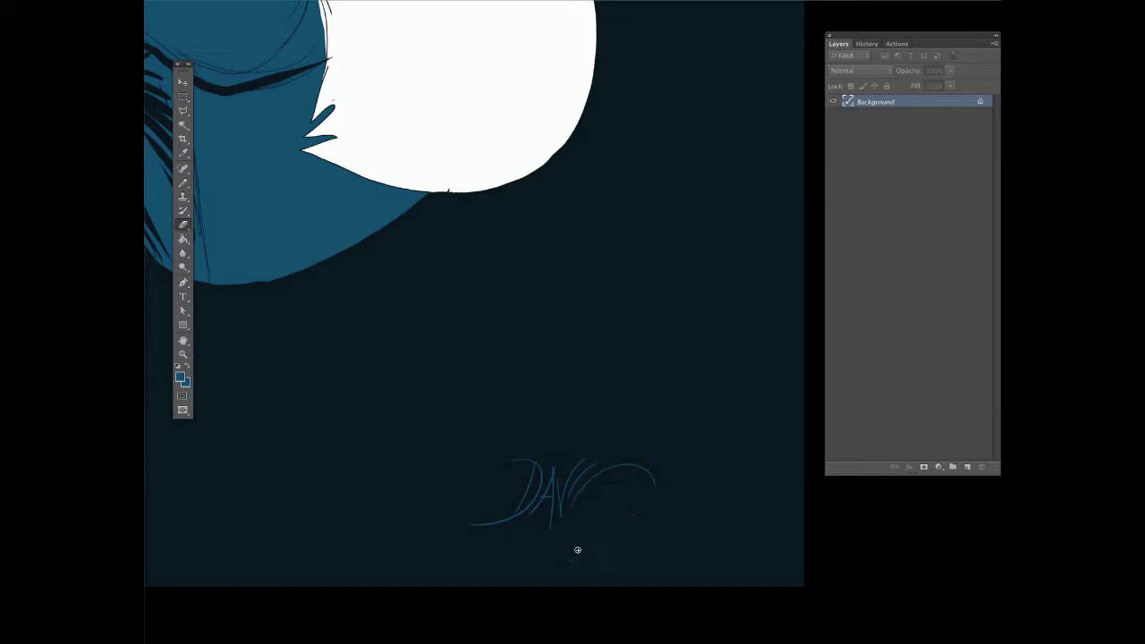
{"action": "left_click_drag", "start_coordinate": [500, 553], "coordinate": [570, 524]}
{"action": "mouse_move", "coordinate": [541, 568]}
{"action": "left_mouse_down"}
{"action": "mouse_move", "coordinate": [575, 532]}
{"action": "mouse_move", "coordinate": [648, 492]}
{"action": "mouse_move", "coordinate": [646, 538]}
{"action": "left_mouse_up"}
{"action": "key", "text": "ctrl+0"}
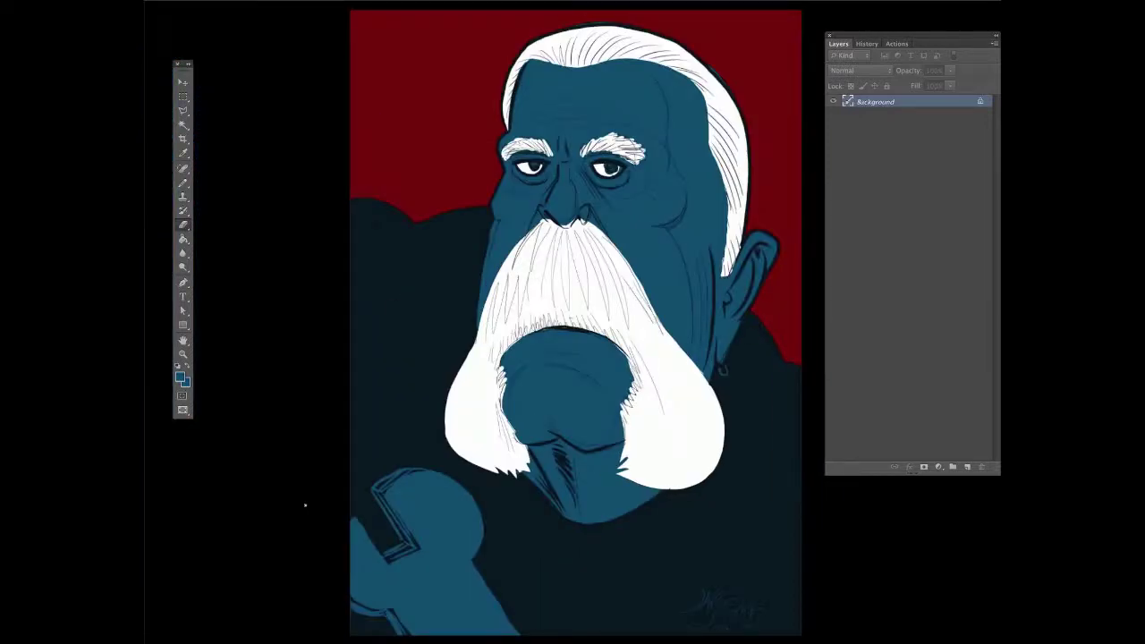
Step: Reset the colours, clear a whole-canvas selection, and sample the wrench's teal
{"action": "key", "text": "d"}
{"action": "key", "text": "w"}
{"action": "key", "text": "ctrl+a"}
{"action": "key", "text": "e"}
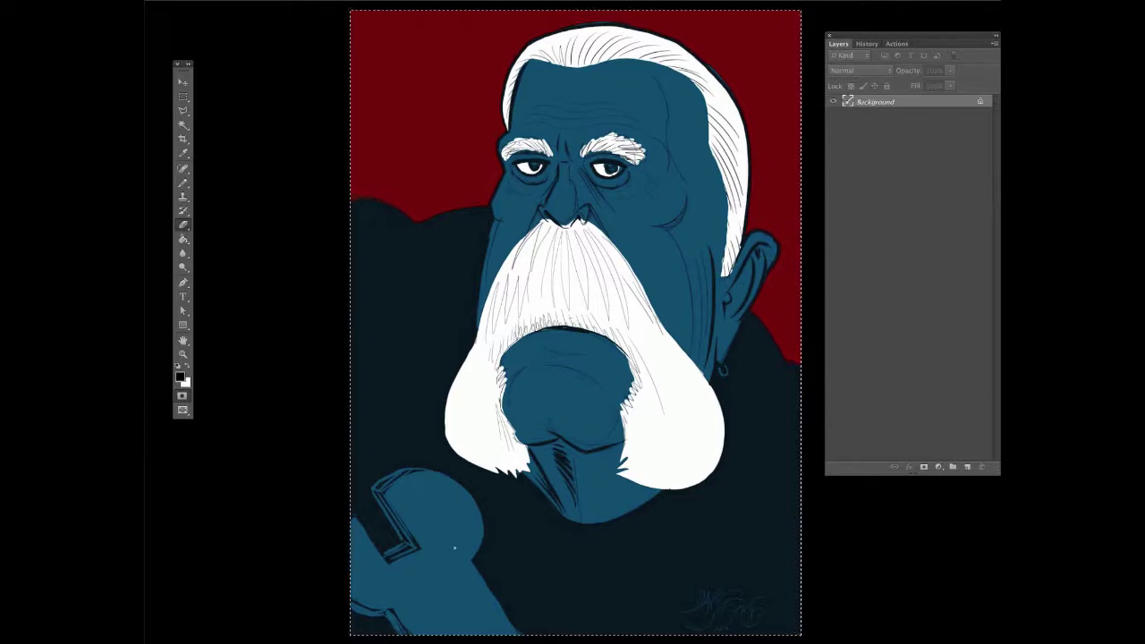
{"action": "key", "text": "ctrl+d"}
{"action": "left_click", "coordinate": [434, 564], "text": "alt"}
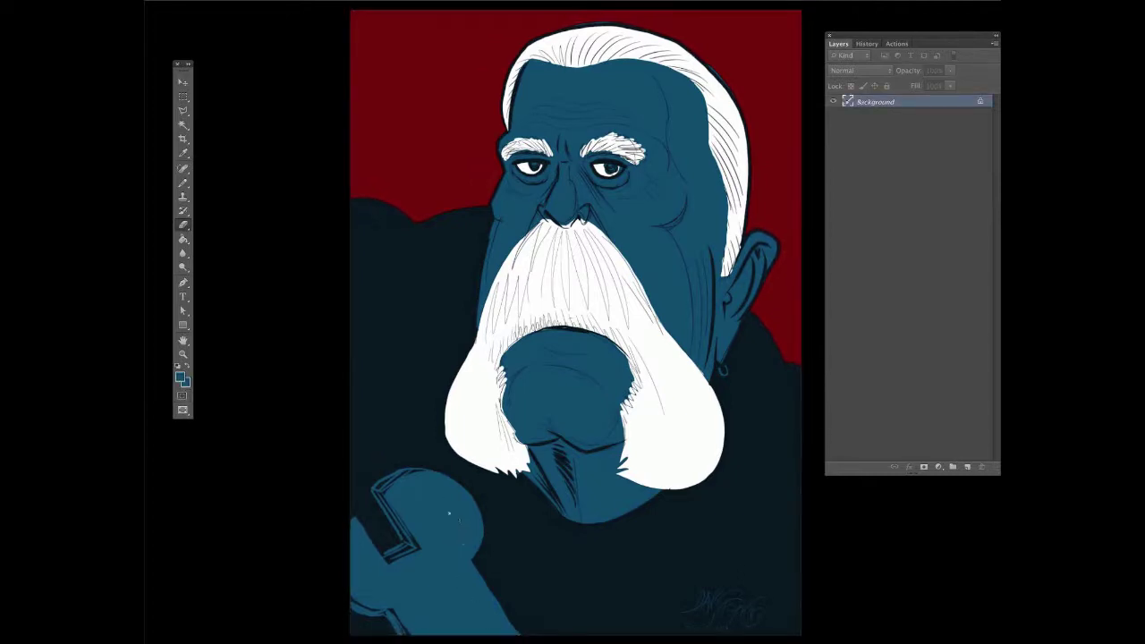
Step: Paint seven thin highlight strokes along the wrench's jaw, edges and handle
{"action": "left_click_drag", "start_coordinate": [450, 491], "coordinate": [509, 635]}
{"action": "left_click_drag", "start_coordinate": [355, 528], "coordinate": [385, 570]}
{"action": "left_click_drag", "start_coordinate": [396, 568], "coordinate": [417, 558]}
{"action": "mouse_move", "coordinate": [413, 626]}
{"action": "left_mouse_down"}
{"action": "mouse_move", "coordinate": [428, 579]}
{"action": "mouse_move", "coordinate": [453, 556]}
{"action": "left_mouse_up"}
{"action": "left_click_drag", "start_coordinate": [393, 526], "coordinate": [401, 490]}
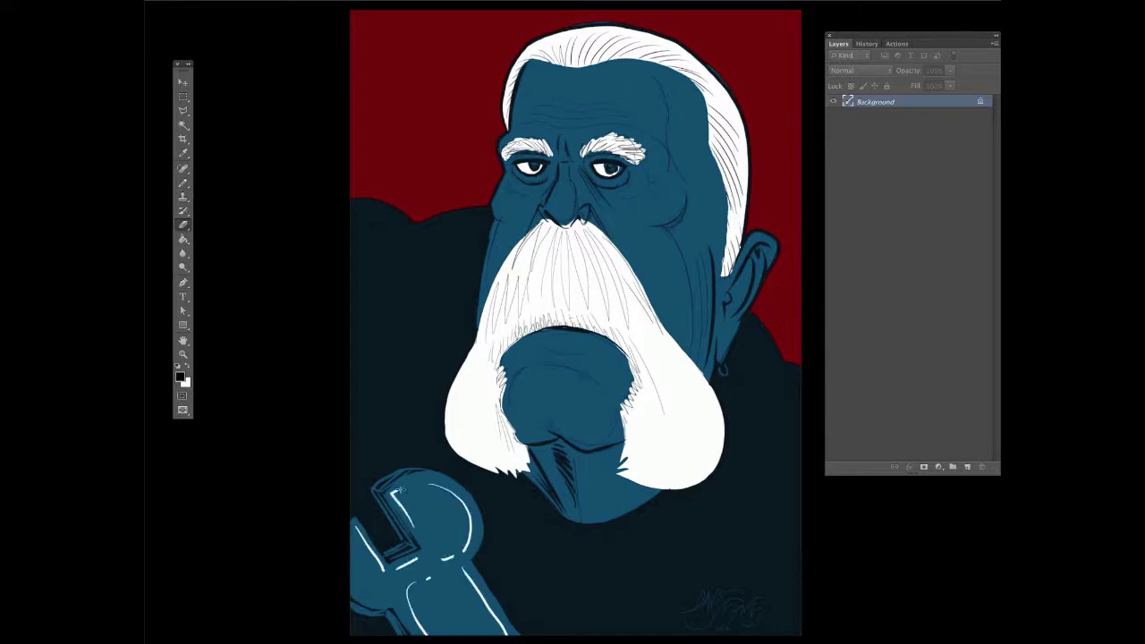
{"action": "left_click_drag", "start_coordinate": [411, 635], "coordinate": [429, 602]}
{"action": "left_click_drag", "start_coordinate": [450, 494], "coordinate": [503, 631]}
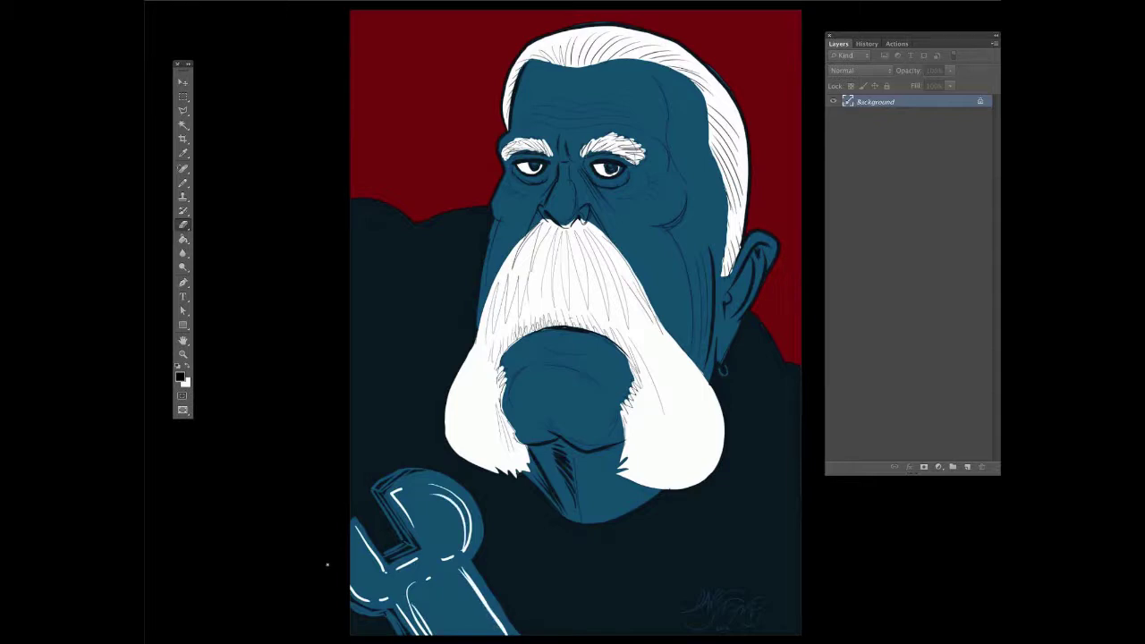
{"action": "key", "text": "x"}
{"action": "key", "text": "g"}
{"action": "key", "text": "g"}
Step: Fill the shirt area white and whiten the lines around the eyes, cheek, neck and ear
{"action": "left_click", "coordinate": [593, 167]}
{"action": "key", "text": "ctrl+z"}
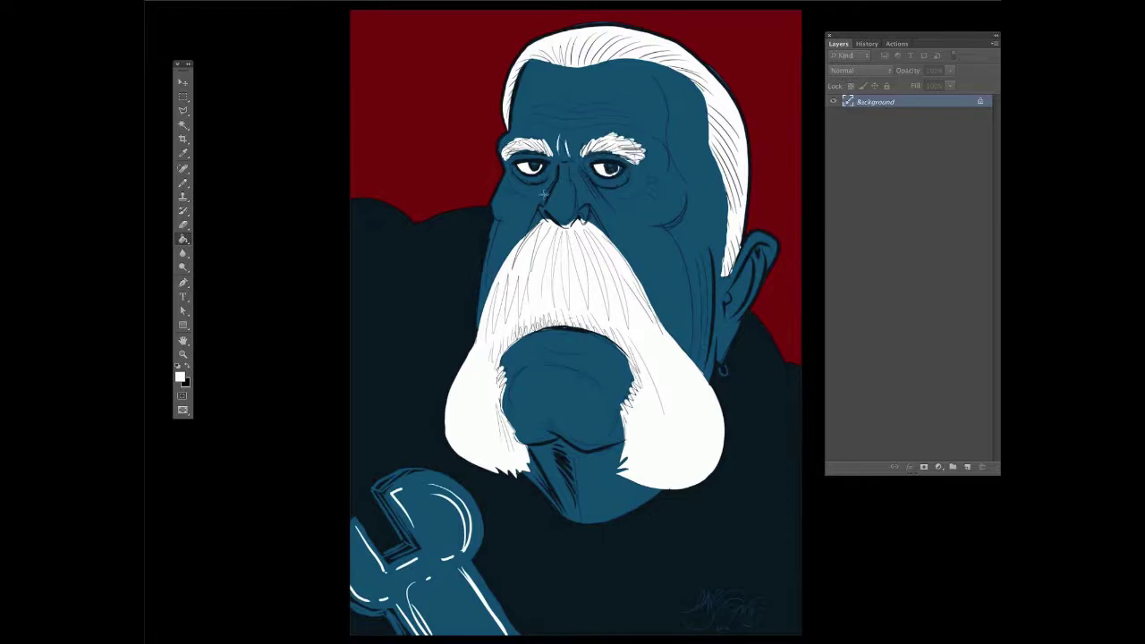
{"action": "left_click", "coordinate": [534, 182]}
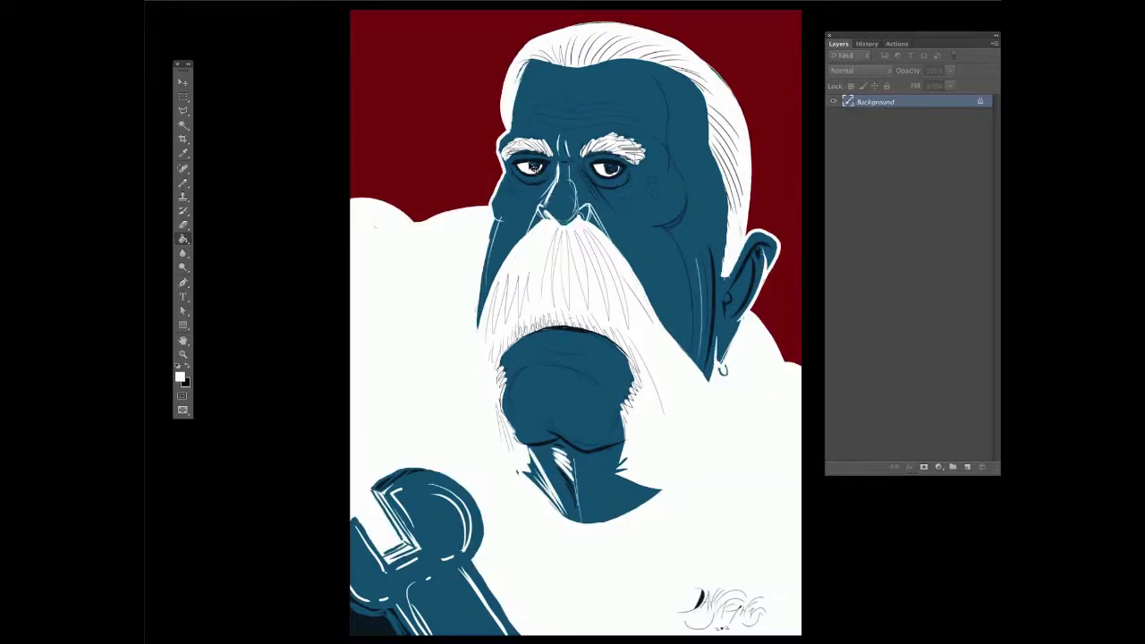
{"action": "left_click", "coordinate": [590, 175]}
{"action": "left_click", "coordinate": [537, 185]}
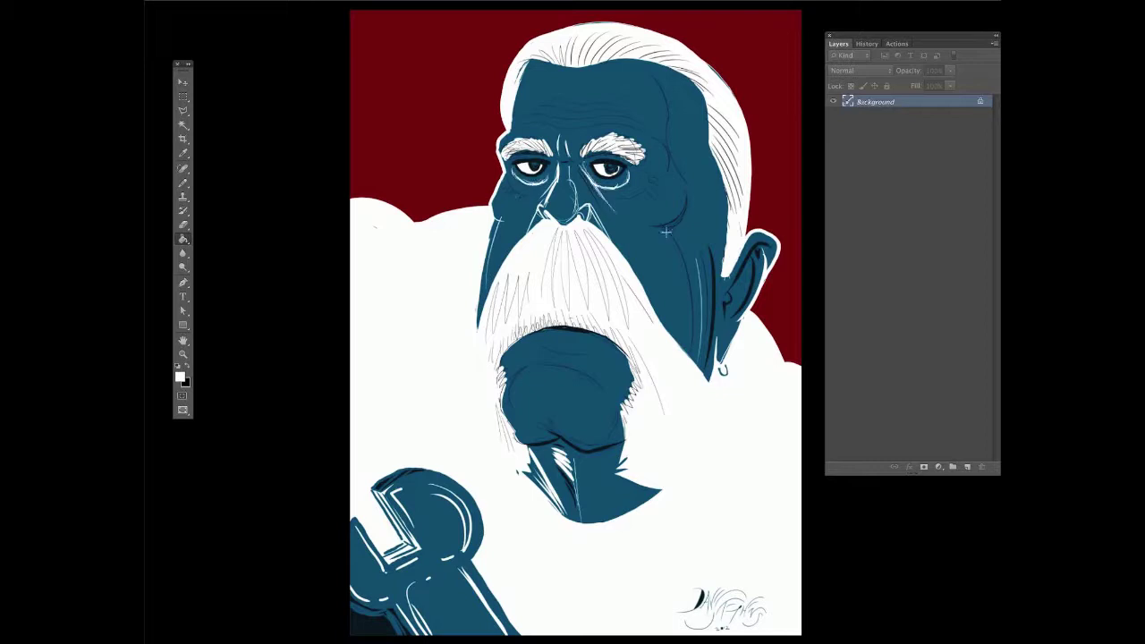
{"action": "left_click", "coordinate": [664, 223]}
{"action": "left_click", "coordinate": [713, 262]}
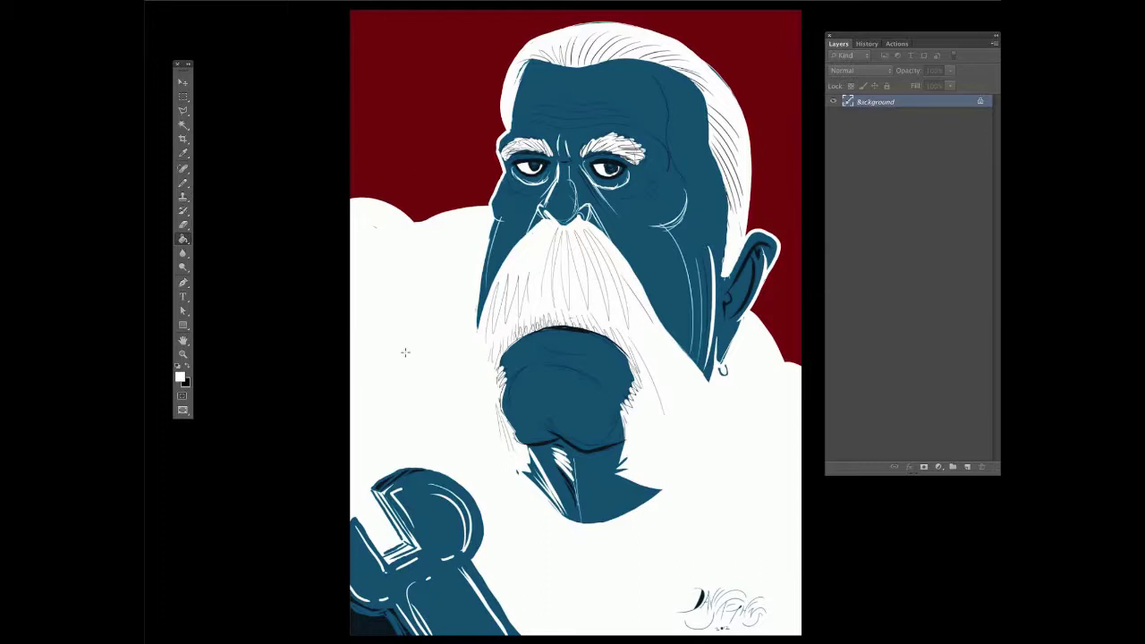
{"action": "key", "text": "e"}
Step: Step back and forth in the History panel, restore all white fills, then repaint dark shirt around the wrench
{"action": "left_click", "coordinate": [865, 43]}
{"action": "left_click", "coordinate": [854, 355]}
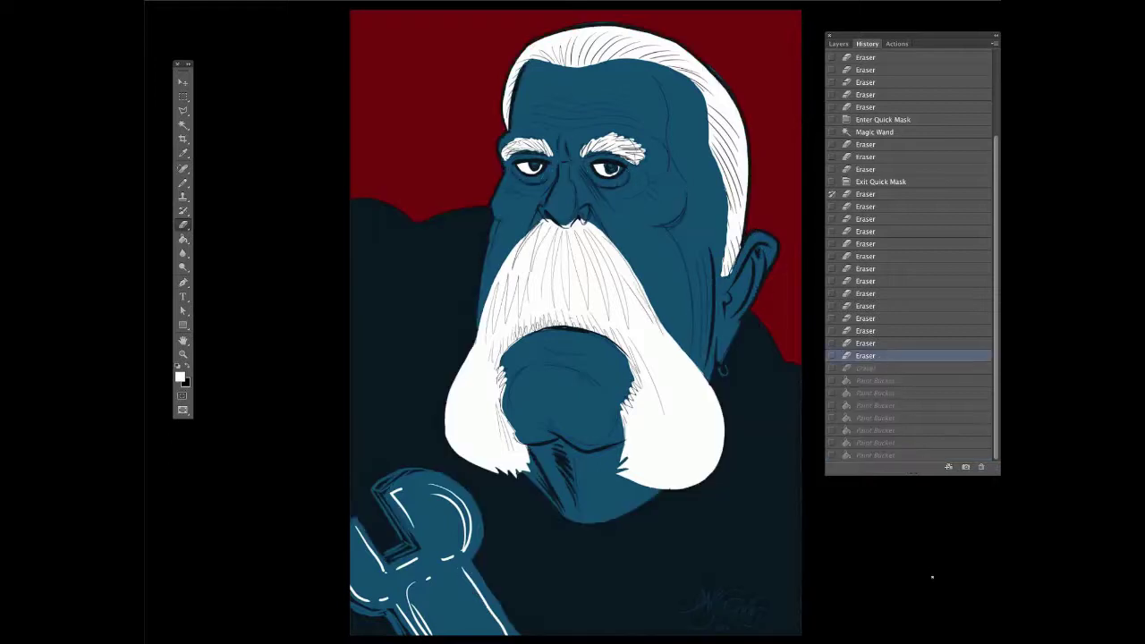
{"action": "left_click", "coordinate": [868, 380]}
{"action": "key", "text": "ctrl+alt+z"}
{"action": "key", "text": "ctrl+alt+z"}
{"action": "key", "text": "ctrl+alt+z"}
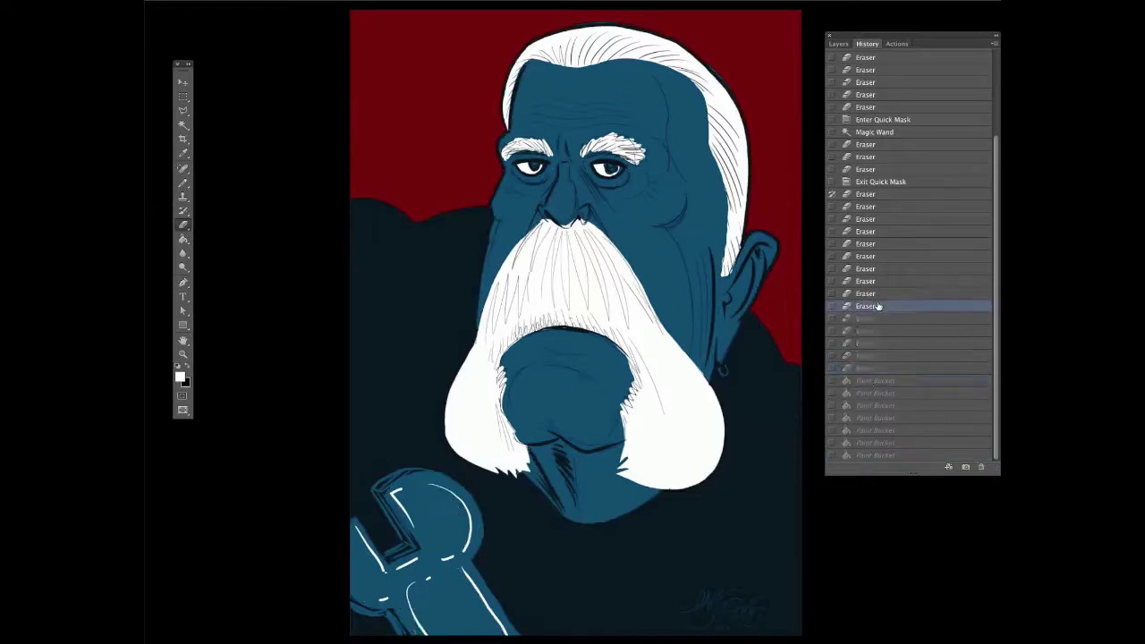
{"action": "key", "text": "ctrl+alt+z"}
{"action": "key", "text": "ctrl+alt+z"}
{"action": "key", "text": "ctrl+alt+z"}
{"action": "left_click", "coordinate": [863, 367]}
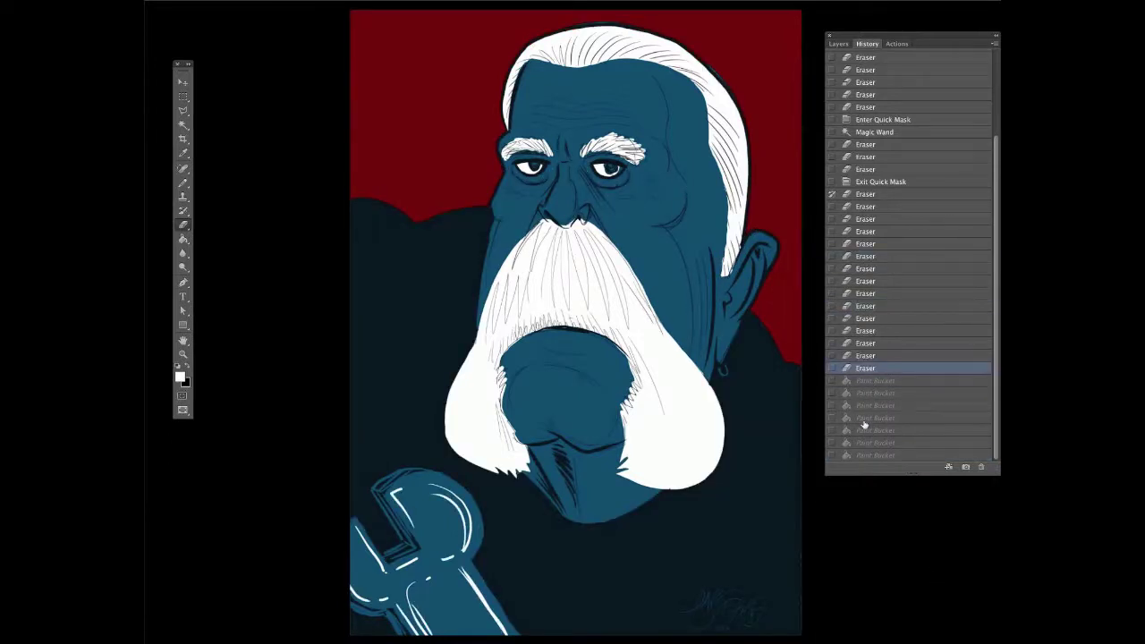
{"action": "left_click", "coordinate": [862, 455]}
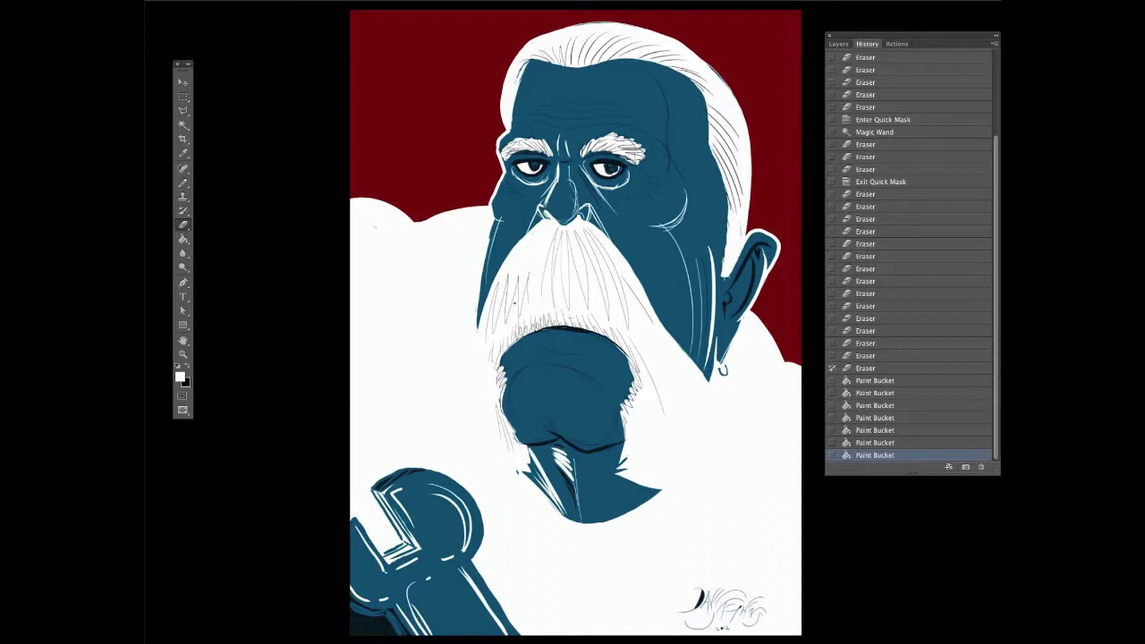
{"action": "mouse_move", "coordinate": [367, 571]}
{"action": "left_mouse_down"}
{"action": "mouse_move", "coordinate": [415, 454]}
{"action": "mouse_move", "coordinate": [457, 220]}
{"action": "mouse_move", "coordinate": [451, 385]}
{"action": "left_mouse_up"}
Step: Paint the dark shirt back along the figure's left edge, lower body and right shoulder, hiding panels
{"action": "left_click_drag", "start_coordinate": [474, 304], "coordinate": [460, 421]}
{"action": "mouse_move", "coordinate": [478, 304]}
{"action": "left_mouse_down"}
{"action": "mouse_move", "coordinate": [460, 216]}
{"action": "mouse_move", "coordinate": [490, 212]}
{"action": "left_mouse_up"}
{"action": "mouse_move", "coordinate": [494, 447]}
{"action": "left_mouse_down"}
{"action": "mouse_move", "coordinate": [537, 542]}
{"action": "mouse_move", "coordinate": [784, 504]}
{"action": "mouse_move", "coordinate": [614, 557]}
{"action": "mouse_move", "coordinate": [590, 533]}
{"action": "mouse_move", "coordinate": [769, 465]}
{"action": "mouse_move", "coordinate": [759, 381]}
{"action": "left_mouse_up"}
{"action": "left_click_drag", "start_coordinate": [685, 409], "coordinate": [769, 375]}
{"action": "key", "text": "Tab"}
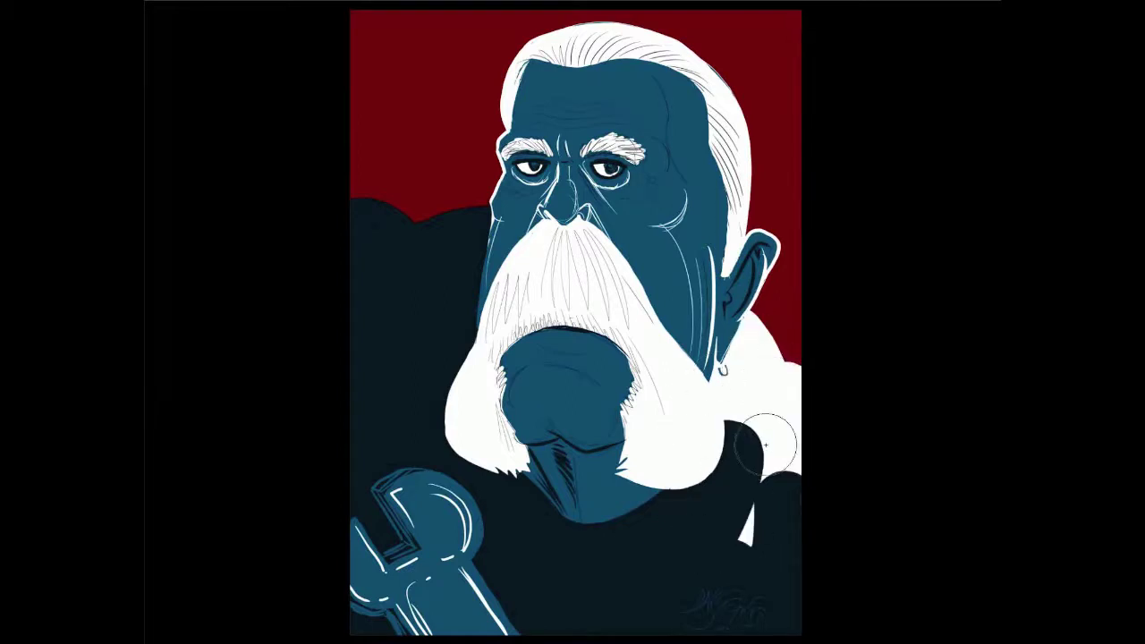
{"action": "mouse_move", "coordinate": [805, 425]}
{"action": "left_mouse_down"}
{"action": "mouse_move", "coordinate": [724, 391]}
{"action": "mouse_move", "coordinate": [781, 348]}
{"action": "mouse_move", "coordinate": [779, 319]}
{"action": "mouse_move", "coordinate": [736, 385]}
{"action": "mouse_move", "coordinate": [725, 368]}
{"action": "left_mouse_up"}
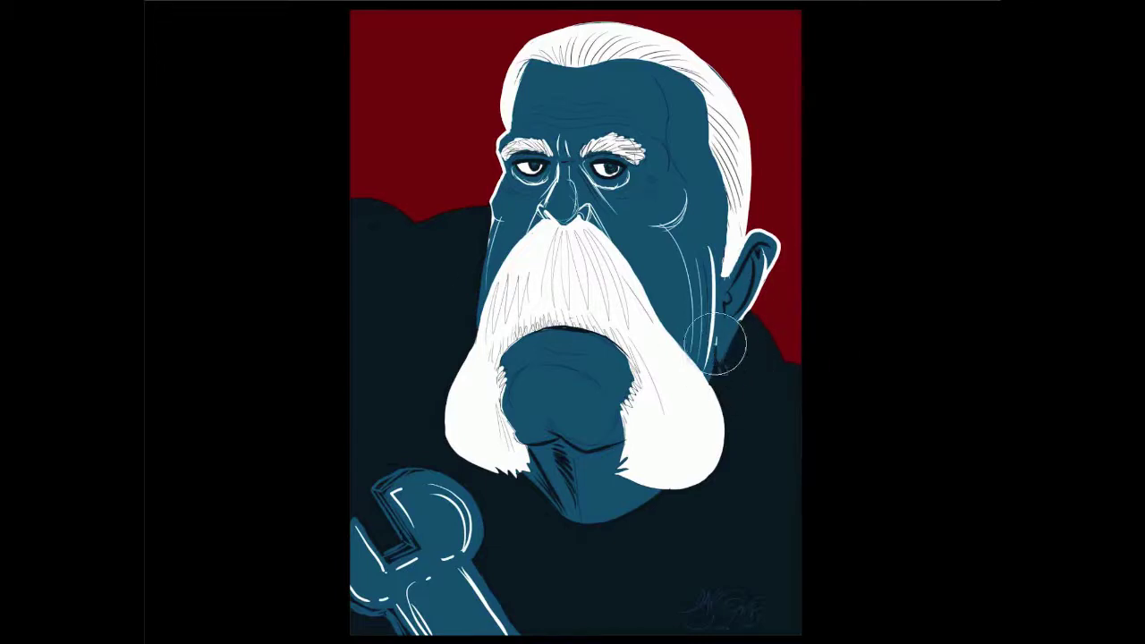
Step: Turn the white ear, moustache and left temple outlines blue and outline the mouth gap
{"action": "left_click_drag", "start_coordinate": [775, 246], "coordinate": [753, 284]}
{"action": "left_click_drag", "start_coordinate": [771, 231], "coordinate": [749, 251]}
{"action": "mouse_move", "coordinate": [473, 242]}
{"action": "left_mouse_down"}
{"action": "mouse_move", "coordinate": [492, 237]}
{"action": "mouse_move", "coordinate": [499, 176]}
{"action": "left_mouse_up"}
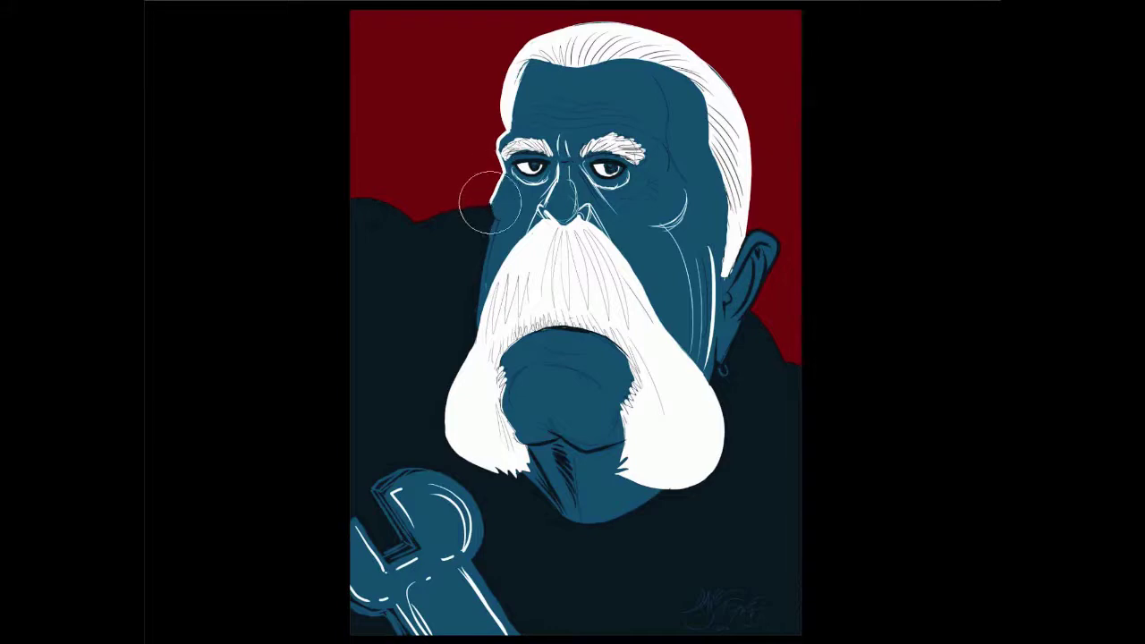
{"action": "mouse_move", "coordinate": [497, 152]}
{"action": "left_mouse_down"}
{"action": "mouse_move", "coordinate": [490, 130]}
{"action": "mouse_move", "coordinate": [518, 78]}
{"action": "left_mouse_up"}
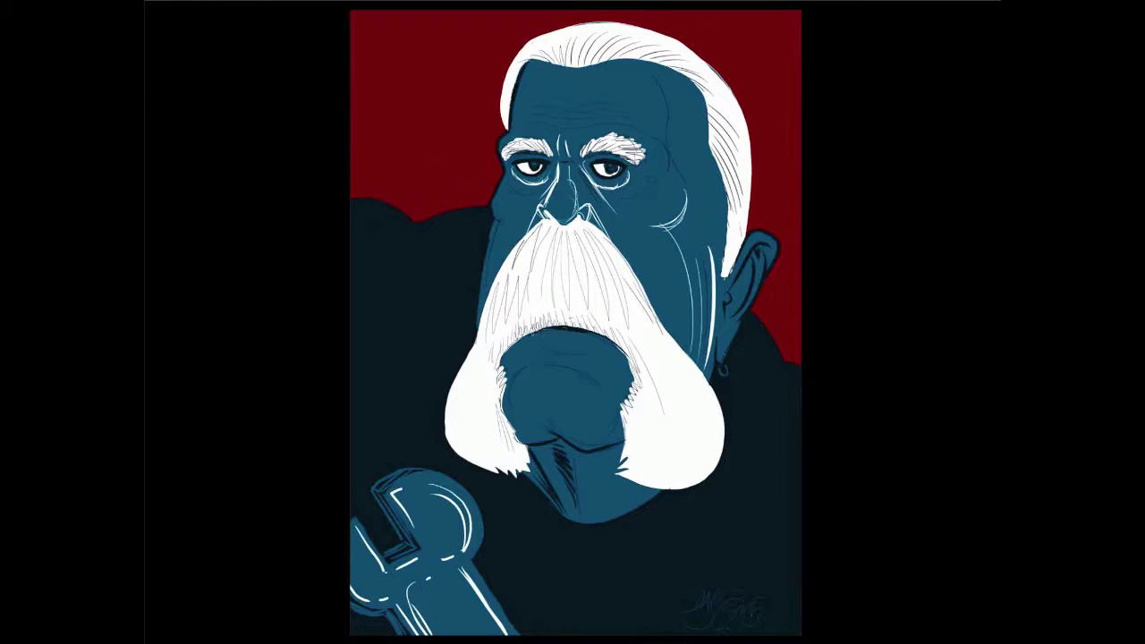
{"action": "mouse_move", "coordinate": [544, 337]}
{"action": "left_mouse_down"}
{"action": "mouse_move", "coordinate": [521, 350]}
{"action": "mouse_move", "coordinate": [572, 335]}
{"action": "mouse_move", "coordinate": [617, 344]}
{"action": "mouse_move", "coordinate": [544, 355]}
{"action": "mouse_move", "coordinate": [522, 382]}
{"action": "left_mouse_up"}
Step: Refine the selection of the gap under the moustache, fill it red, deselect and fit to screen
{"action": "scroll", "coordinate": [523, 382], "scroll_direction": "up", "scroll_amount": 5}
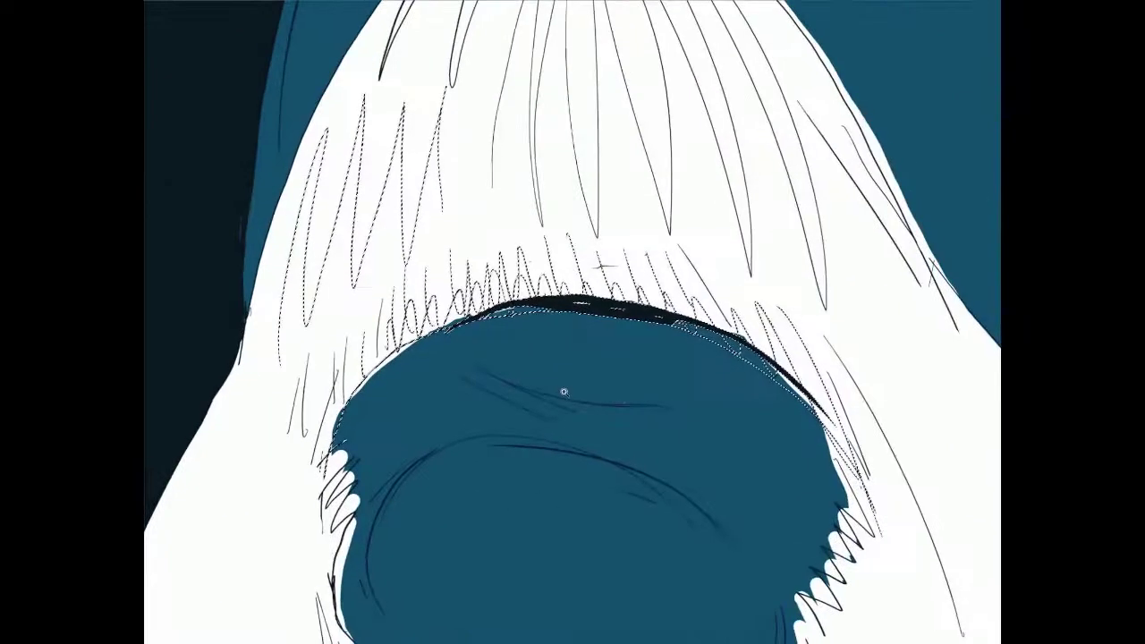
{"action": "scroll", "coordinate": [523, 376], "scroll_direction": "down", "scroll_amount": 4}
{"action": "left_click_drag", "start_coordinate": [520, 365], "coordinate": [630, 383]}
{"action": "mouse_move", "coordinate": [528, 366]}
{"action": "left_mouse_down"}
{"action": "mouse_move", "coordinate": [635, 387]}
{"action": "mouse_move", "coordinate": [542, 397]}
{"action": "left_mouse_up"}
{"action": "scroll", "coordinate": [543, 397], "scroll_direction": "up", "scroll_amount": 5}
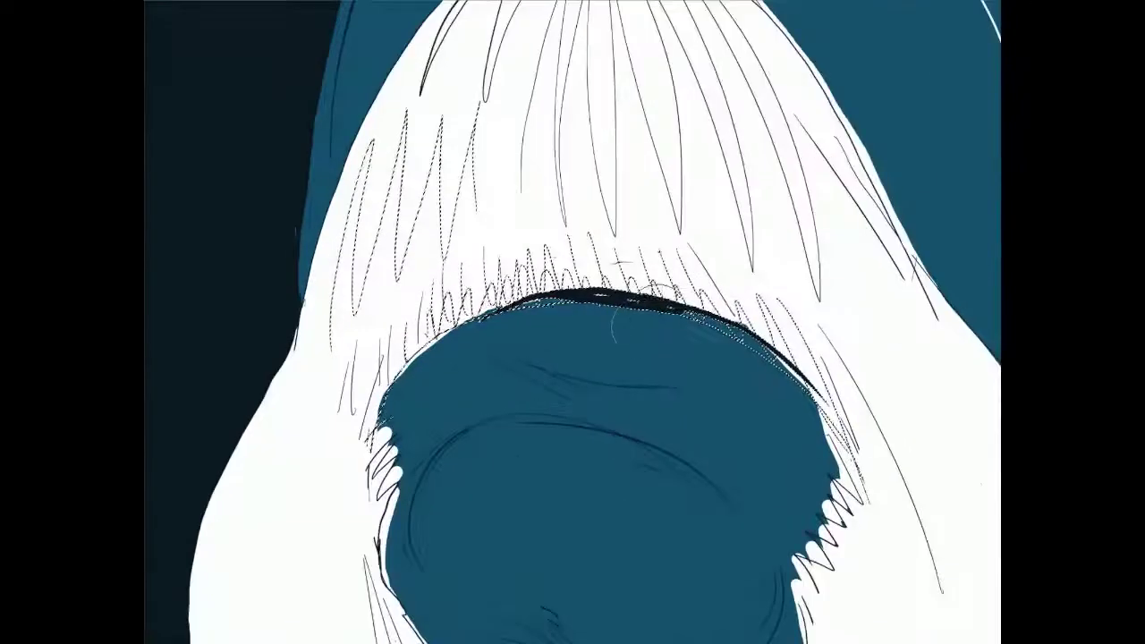
{"action": "key", "text": "shift+BackSpace"}
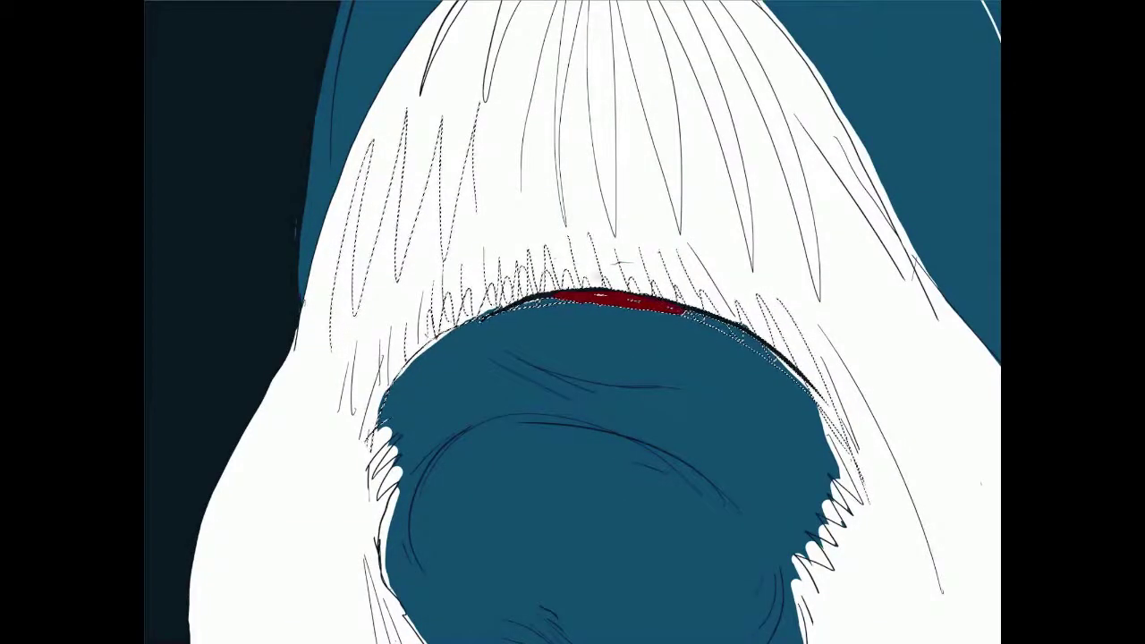
{"action": "key", "text": "ctrl+shift+a"}
{"action": "key", "text": "ctrl+0"}
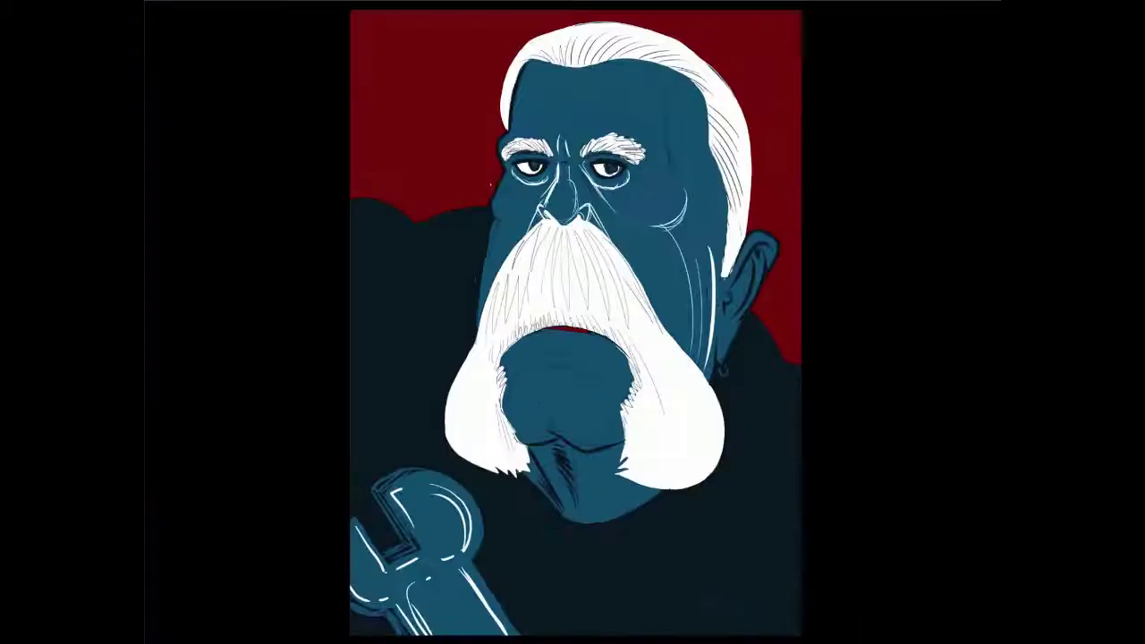